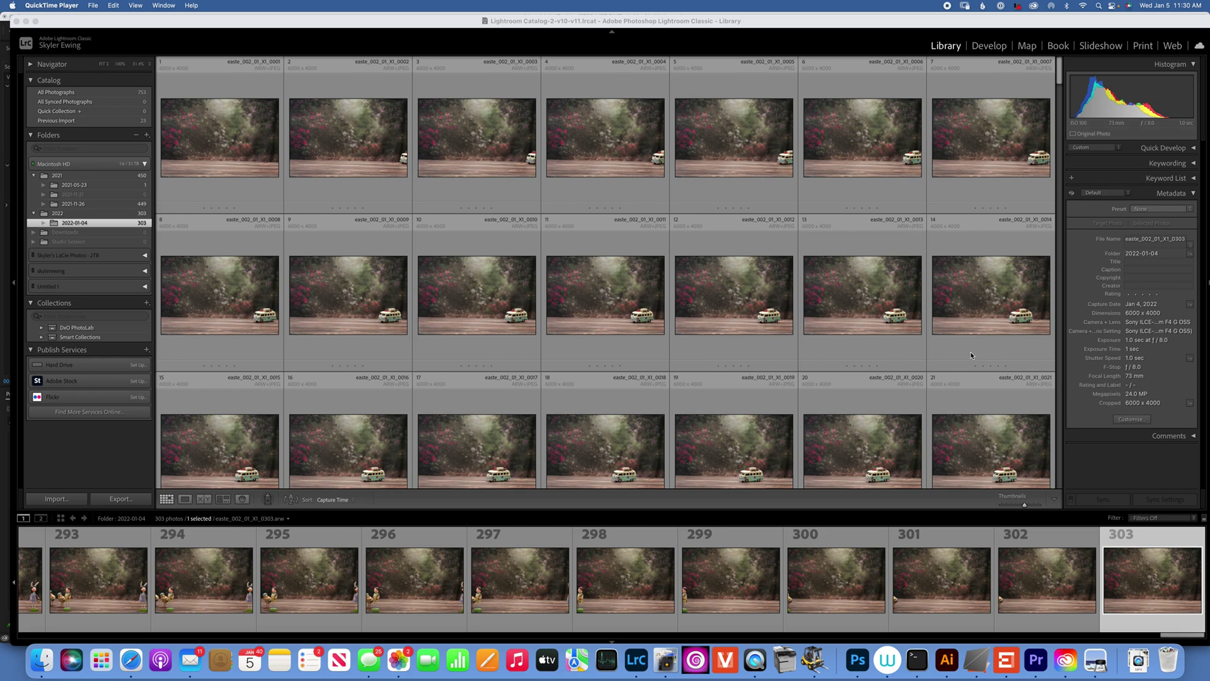
Step: Scroll through the Library grid to find frame 235 with the chicks and bunnies lined up
scroll(970, 351, down, 1)
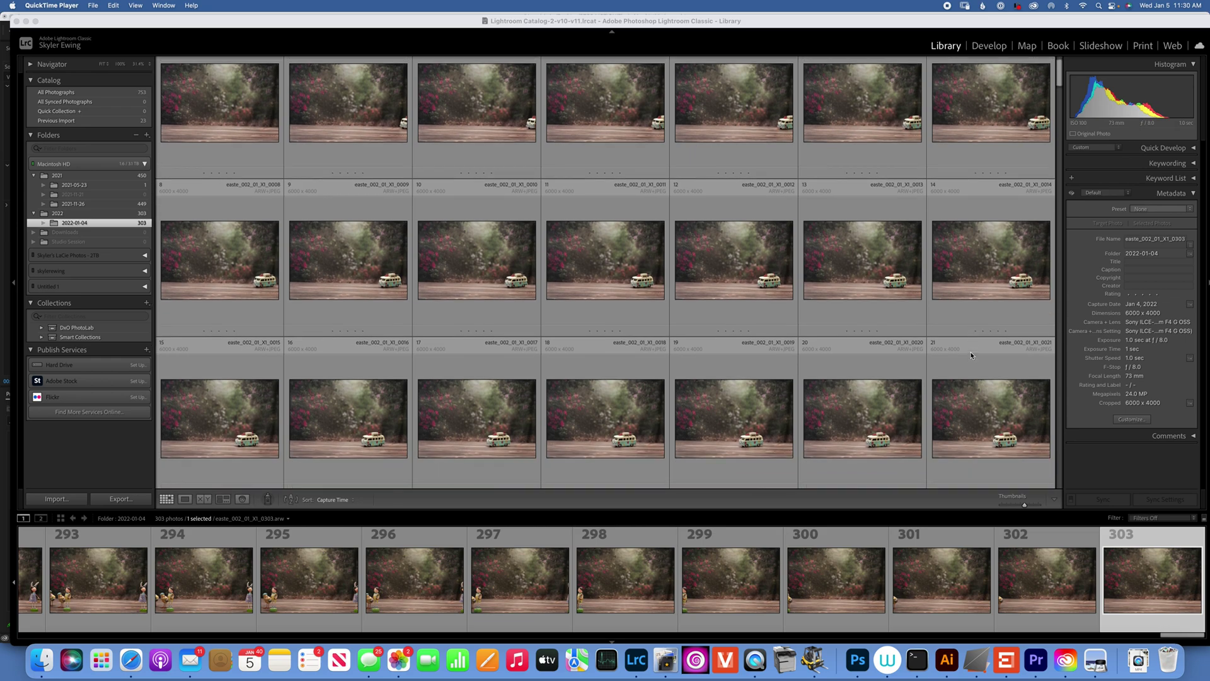
scroll(970, 350, up, 1)
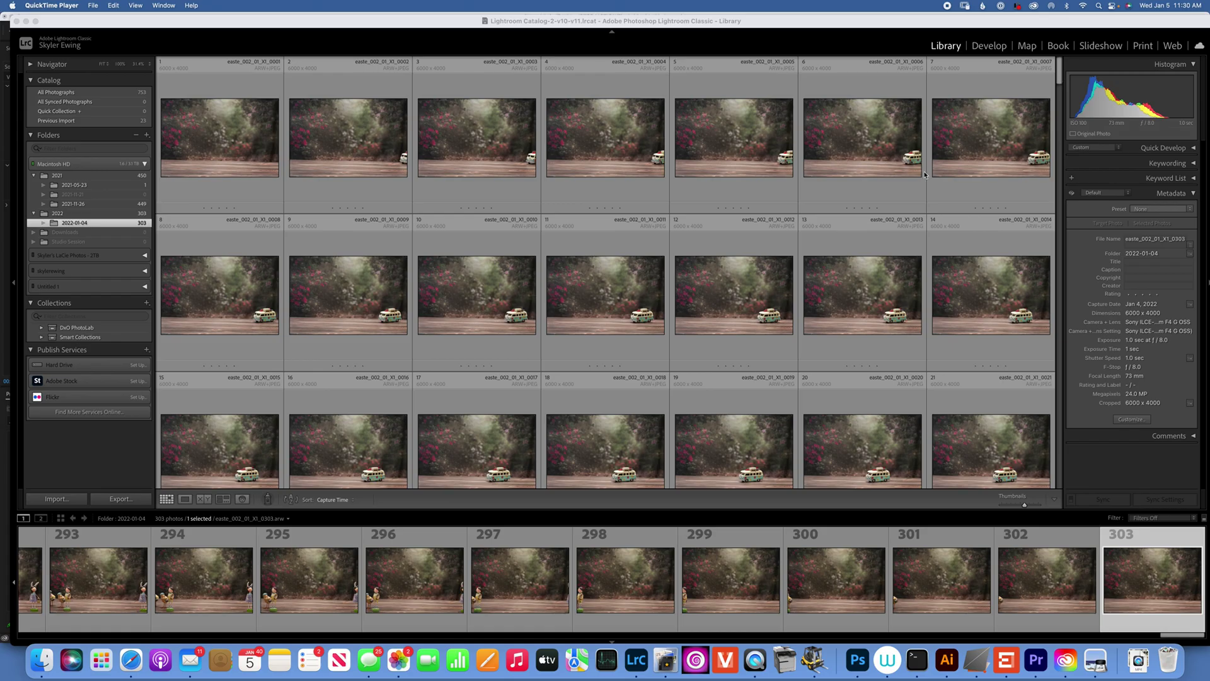
scroll(925, 174, down, 10)
scroll(924, 175, down, 20)
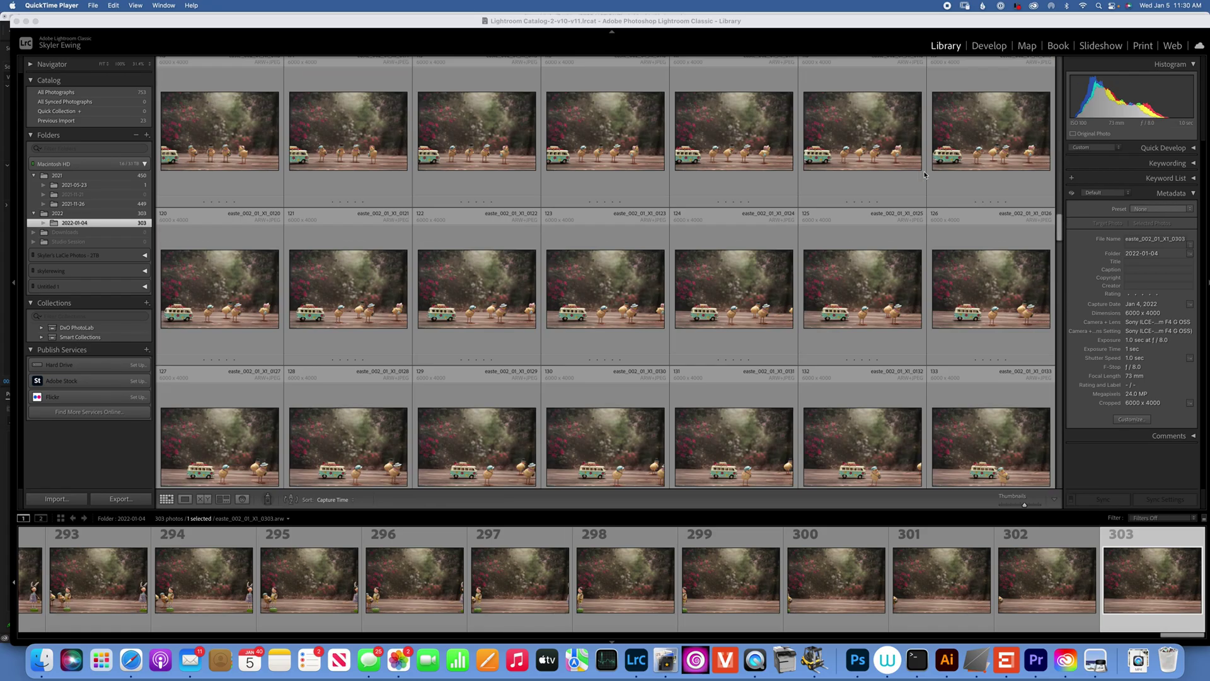
scroll(925, 175, down, 15)
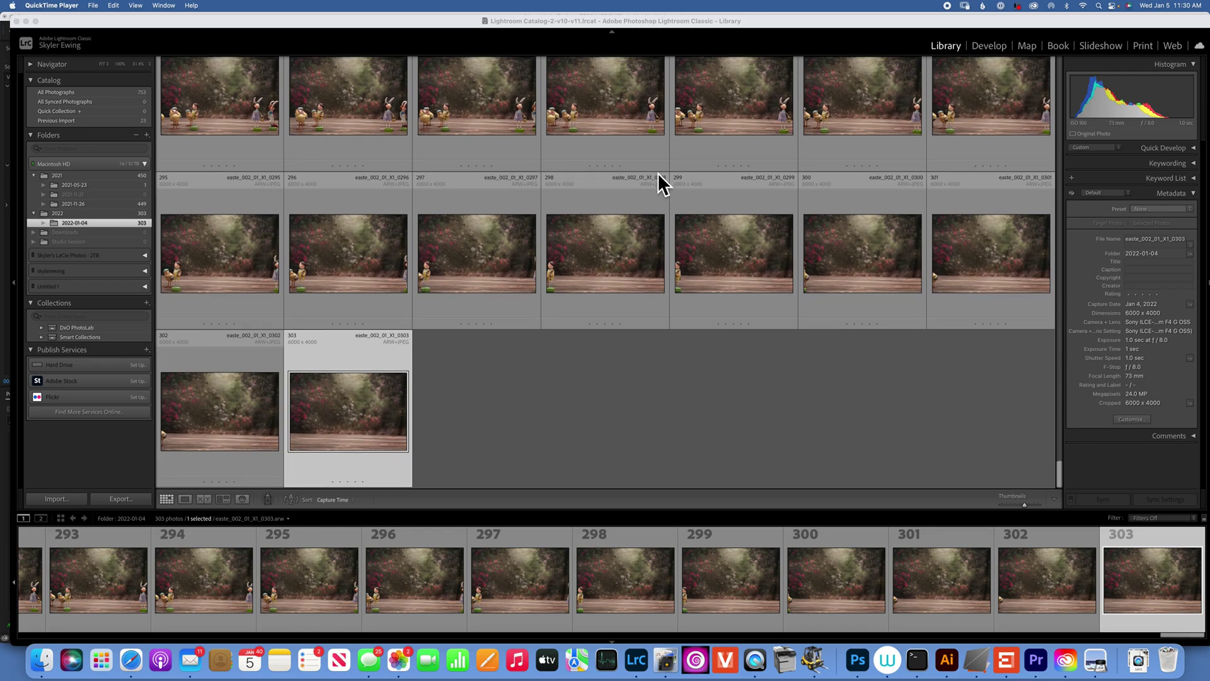
scroll(657, 176, up, 10)
scroll(657, 177, up, 20)
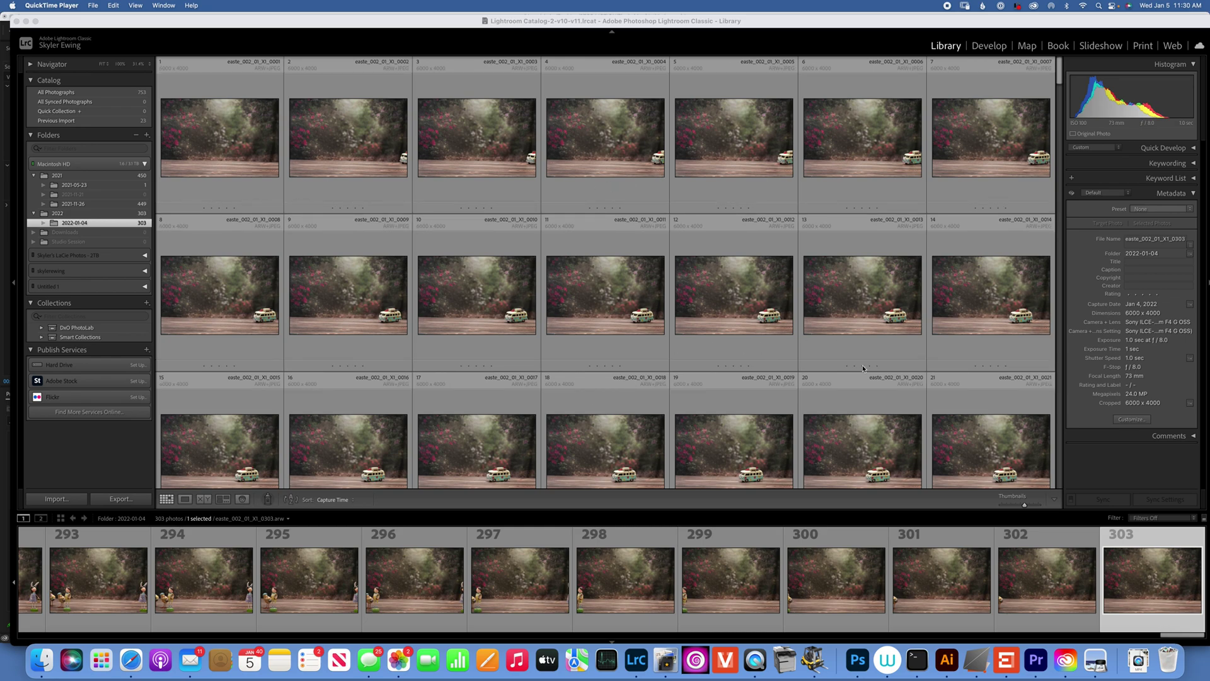
scroll(863, 367, down, 3)
scroll(863, 368, down, 20)
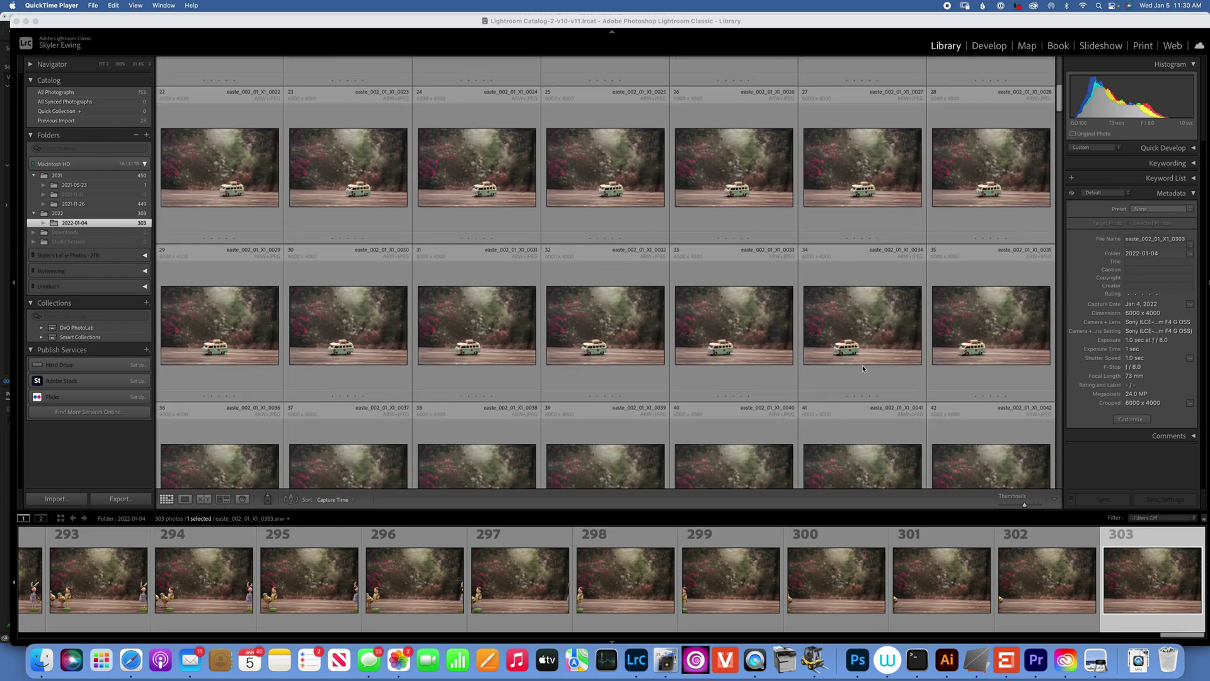
scroll(863, 368, down, 8)
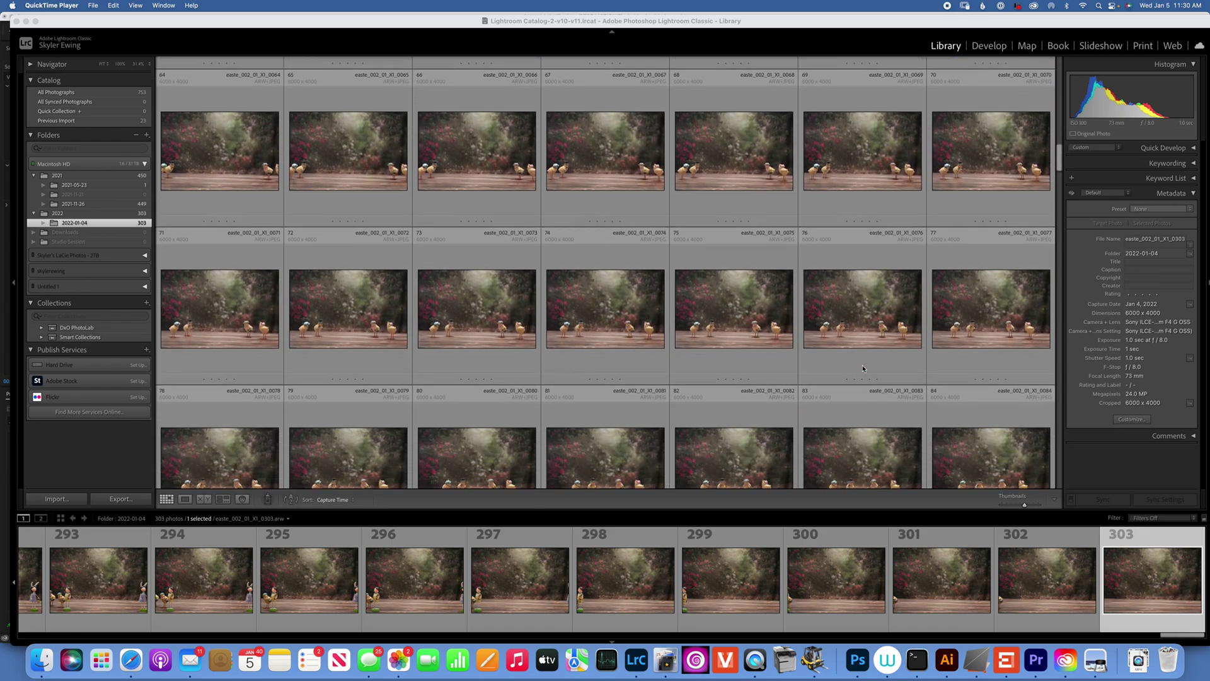
scroll(863, 369, down, 1)
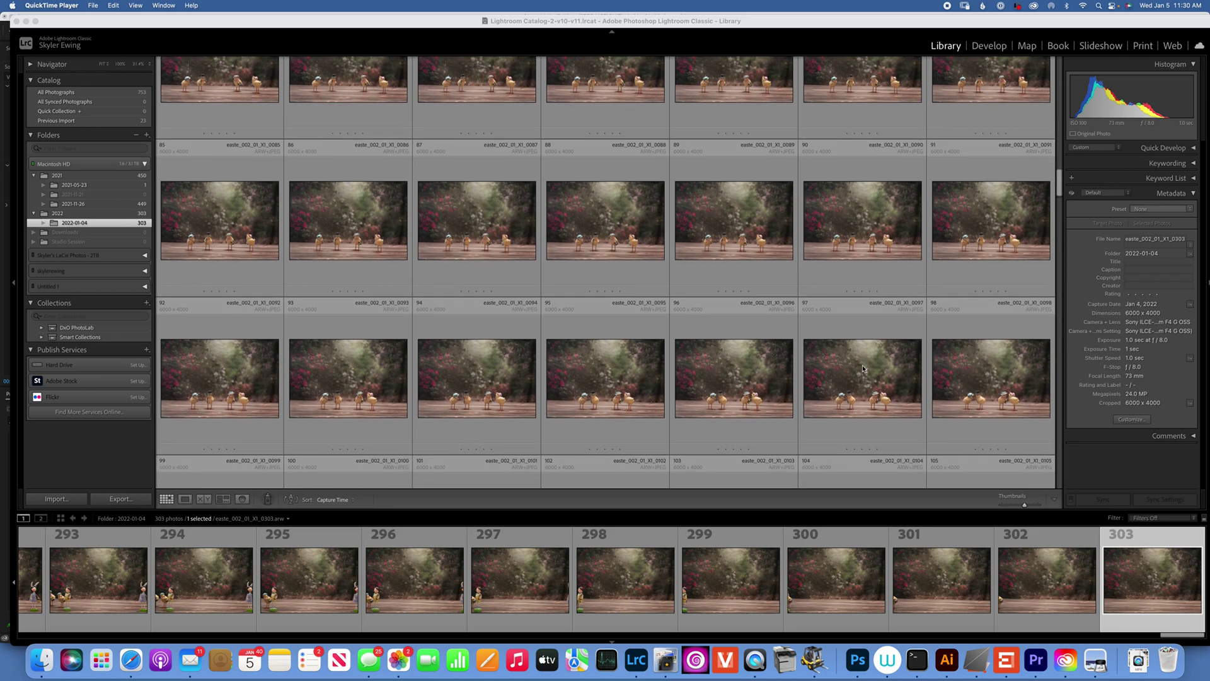
scroll(863, 369, down, 14)
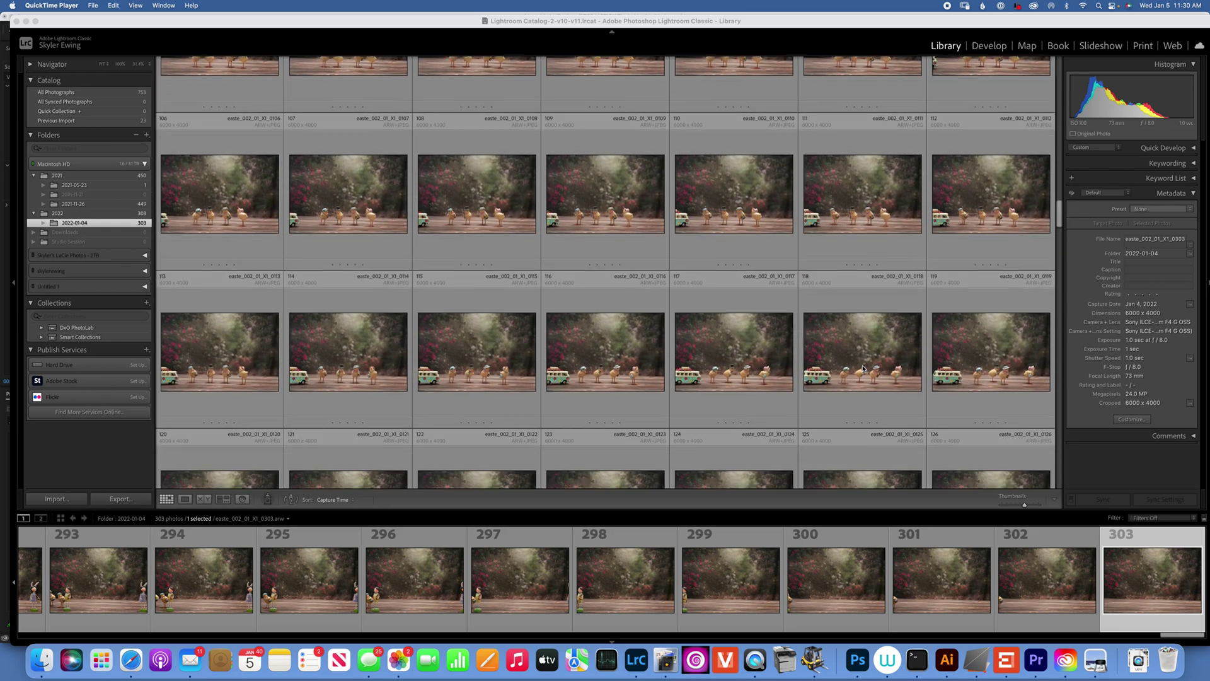
scroll(862, 368, down, 14)
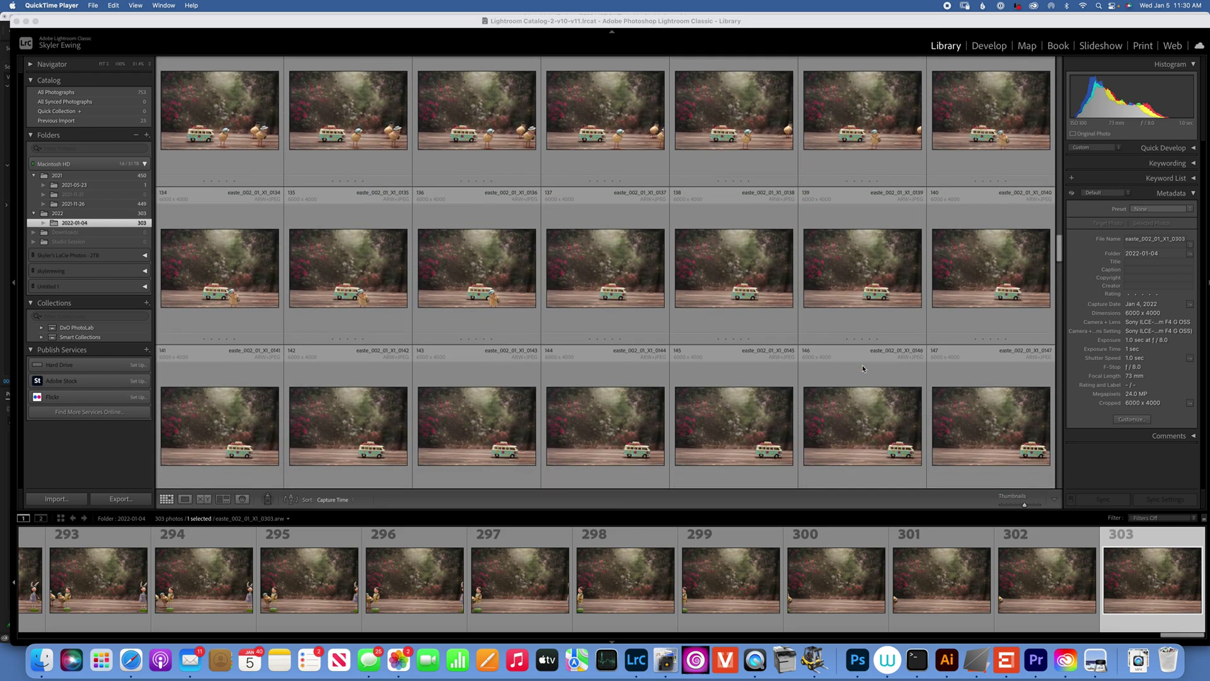
scroll(862, 369, down, 14)
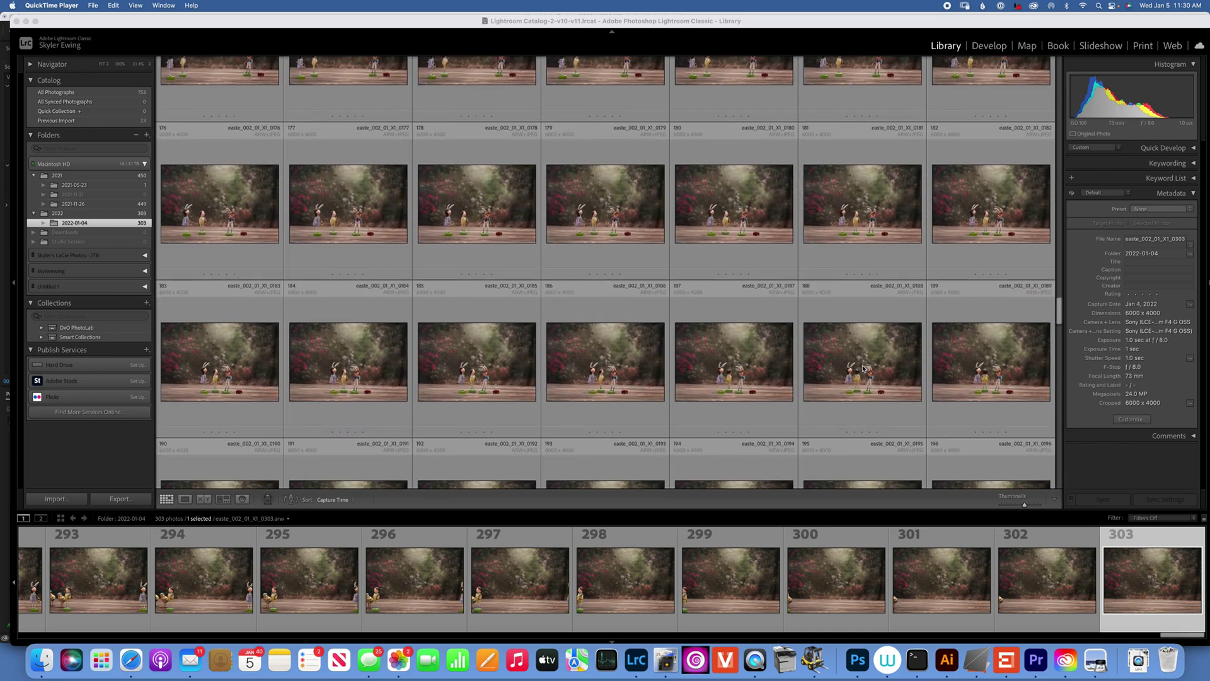
scroll(862, 368, down, 8)
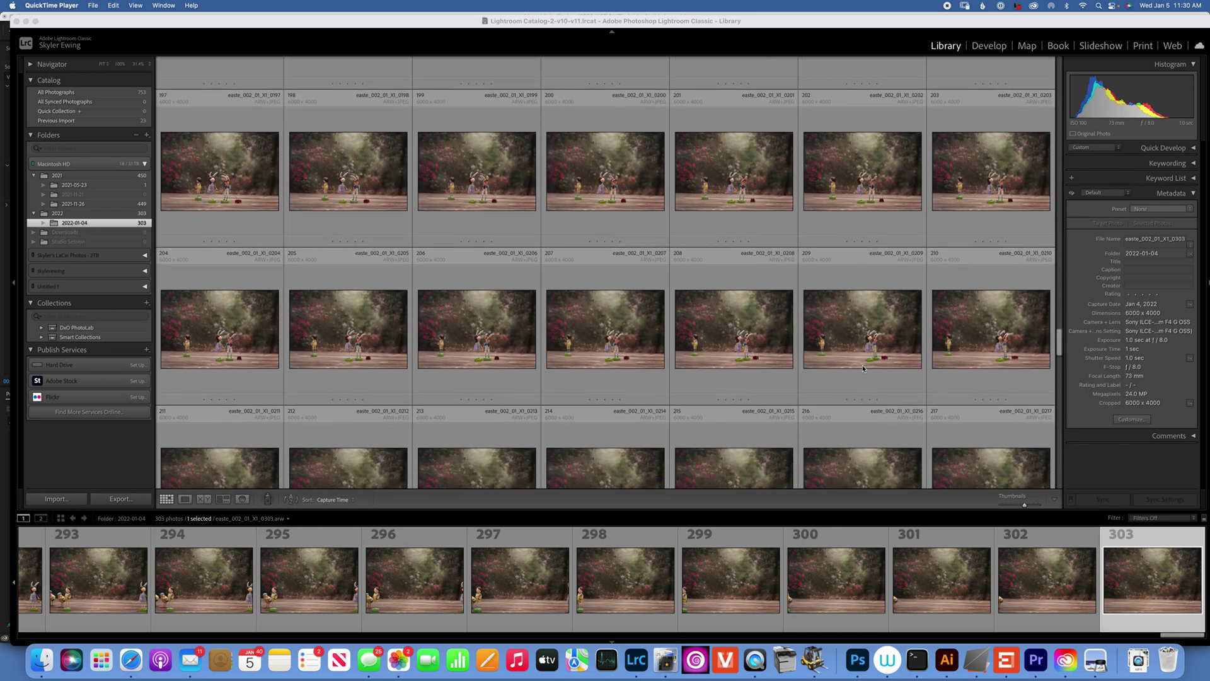
scroll(862, 368, down, 5)
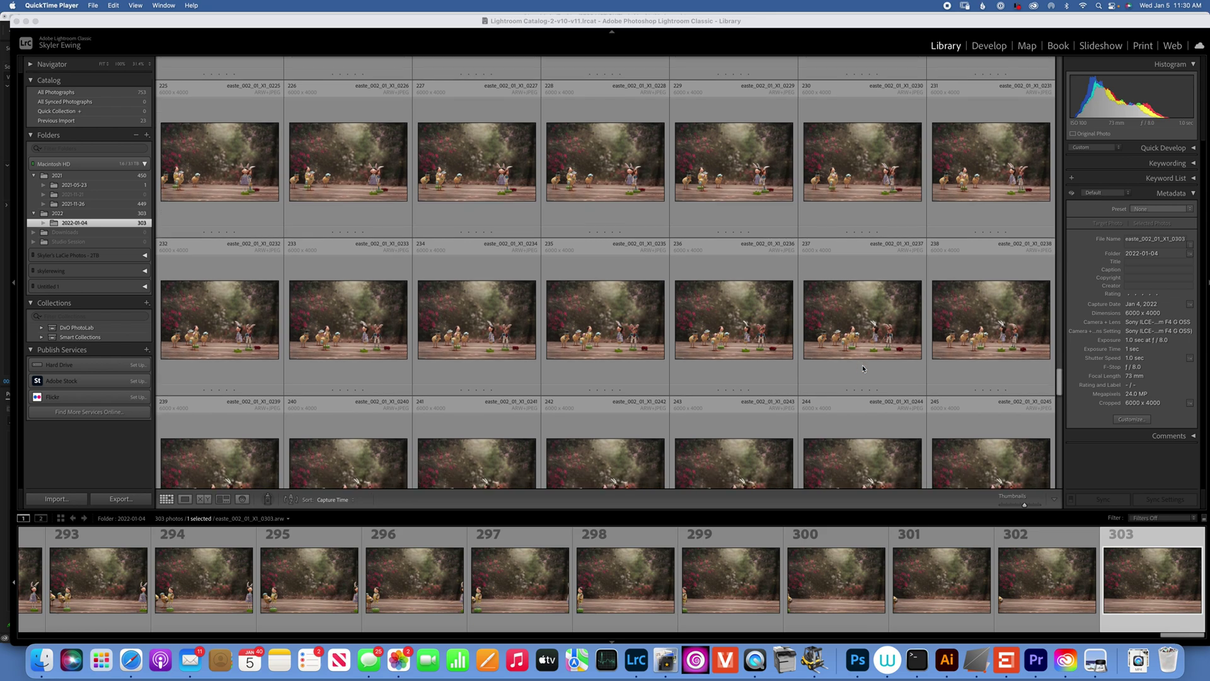
scroll(863, 369, down, 2)
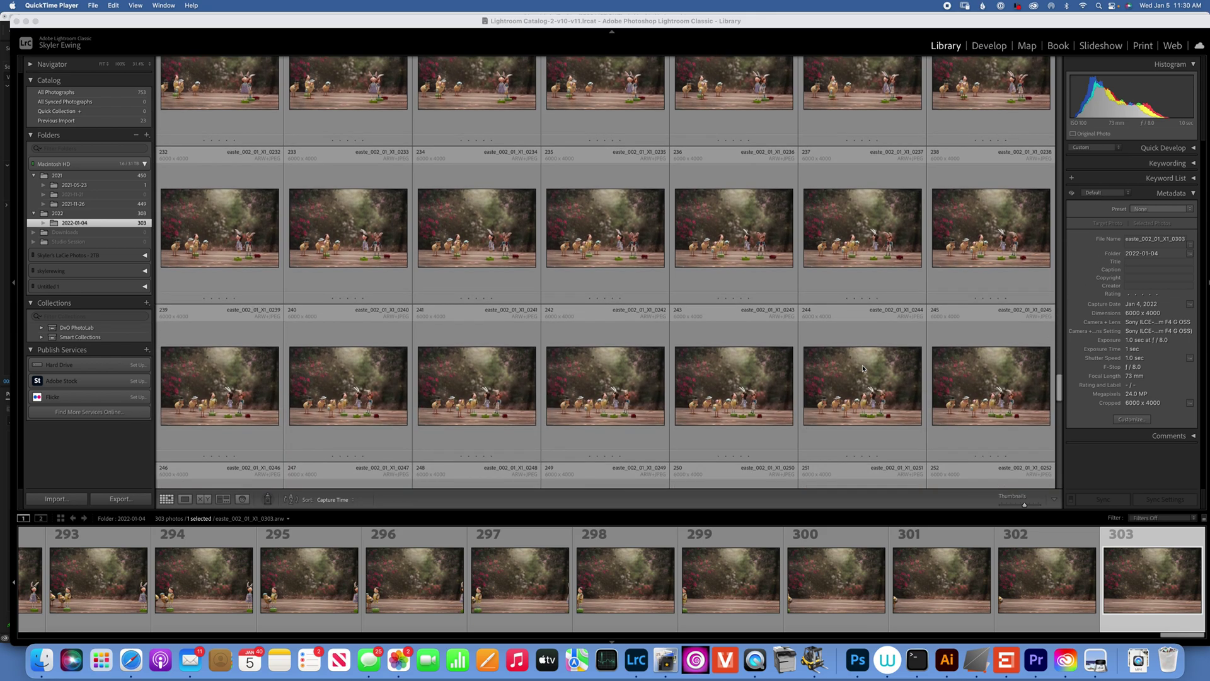
Step: Open frame 235 in Loupe view, briefly switch to Develop, and return to Library
double_click(623, 237)
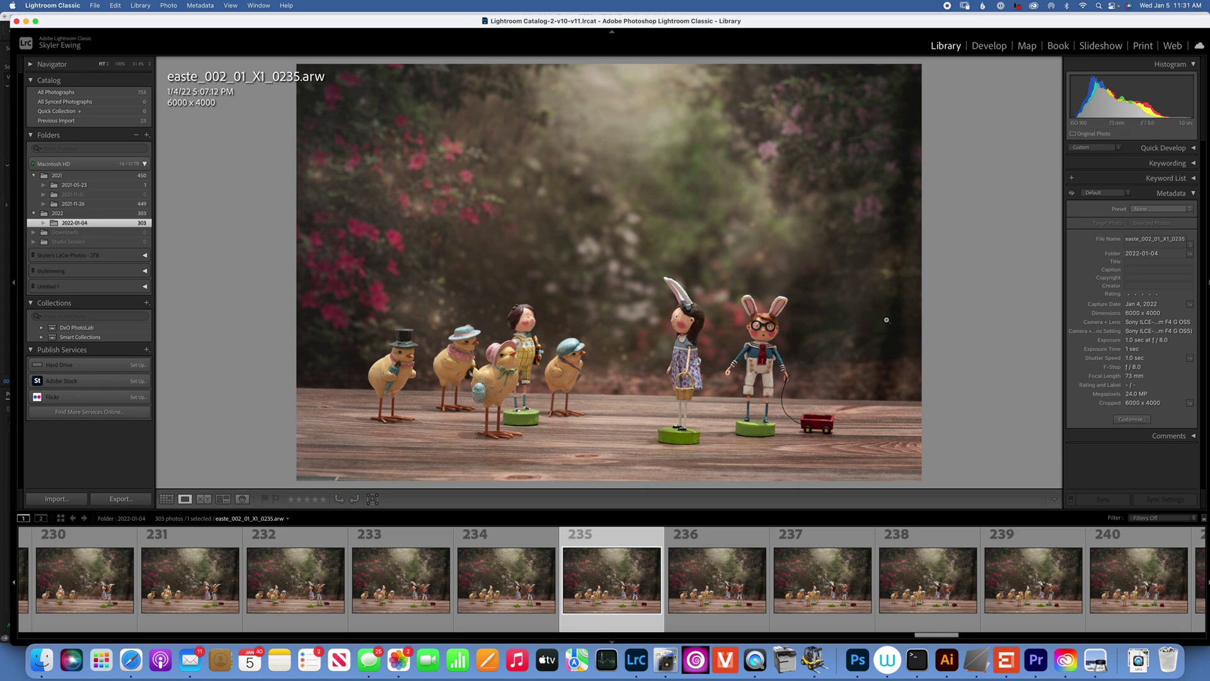
click(990, 47)
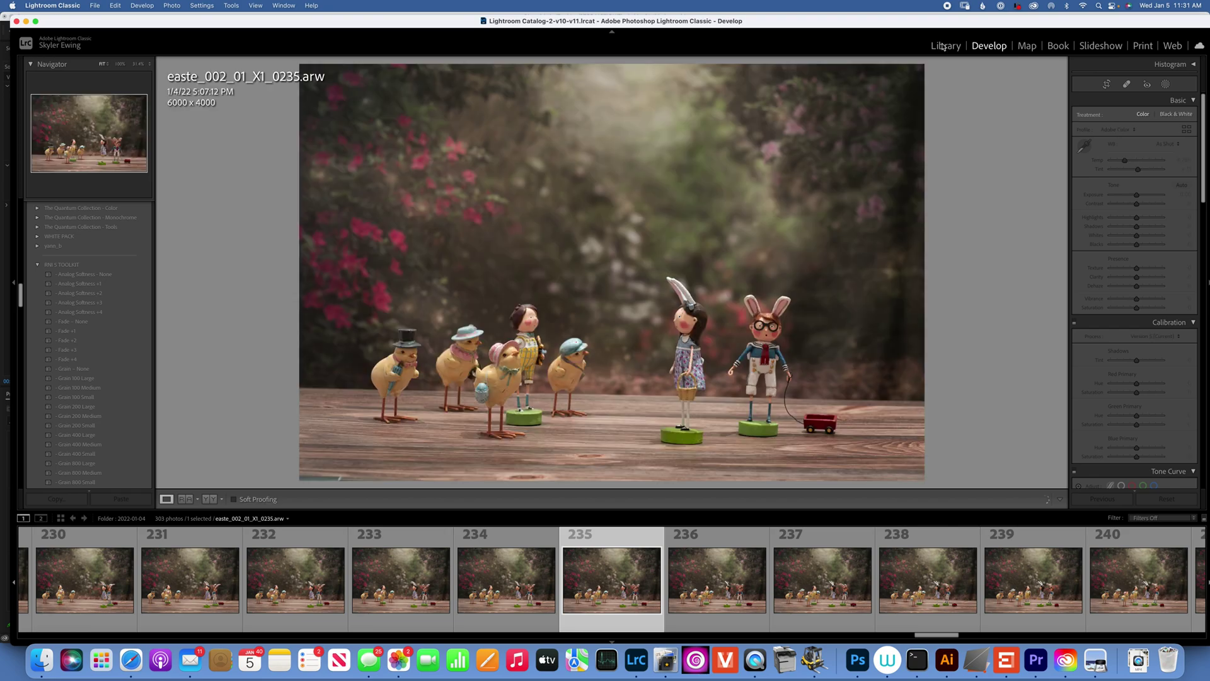
click(944, 47)
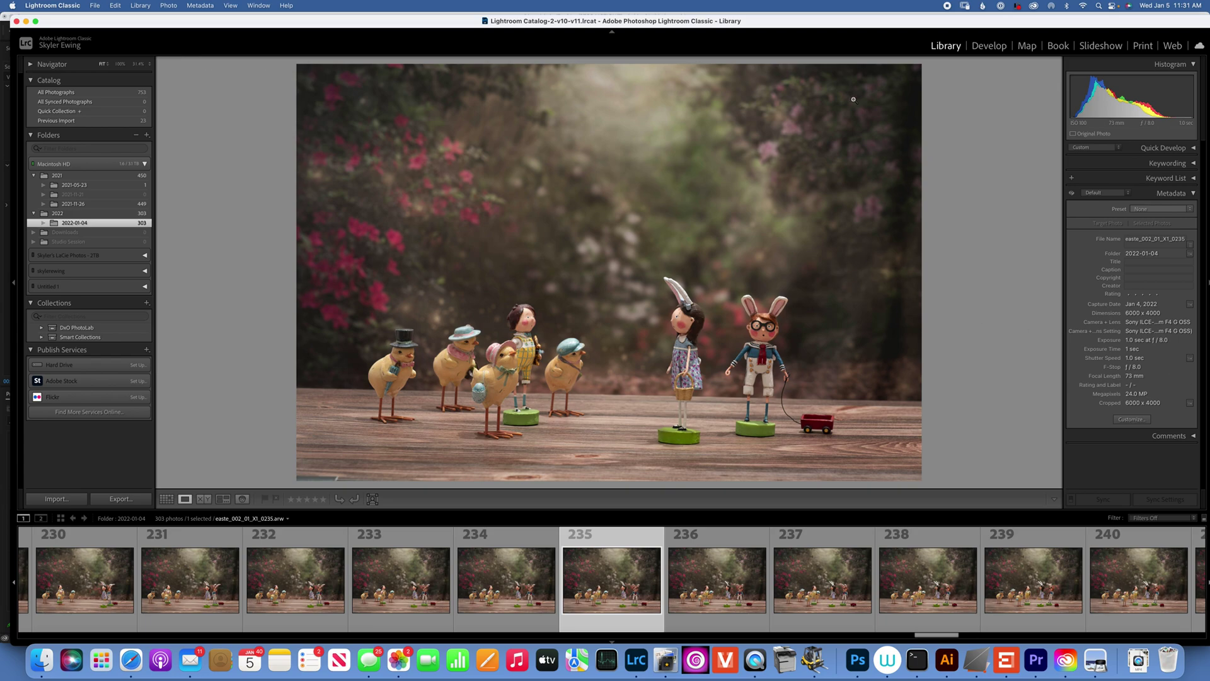
Step: In Develop, raise Contrast to about +27, pull Highlights to about -21, and begin adding Texture
click(987, 46)
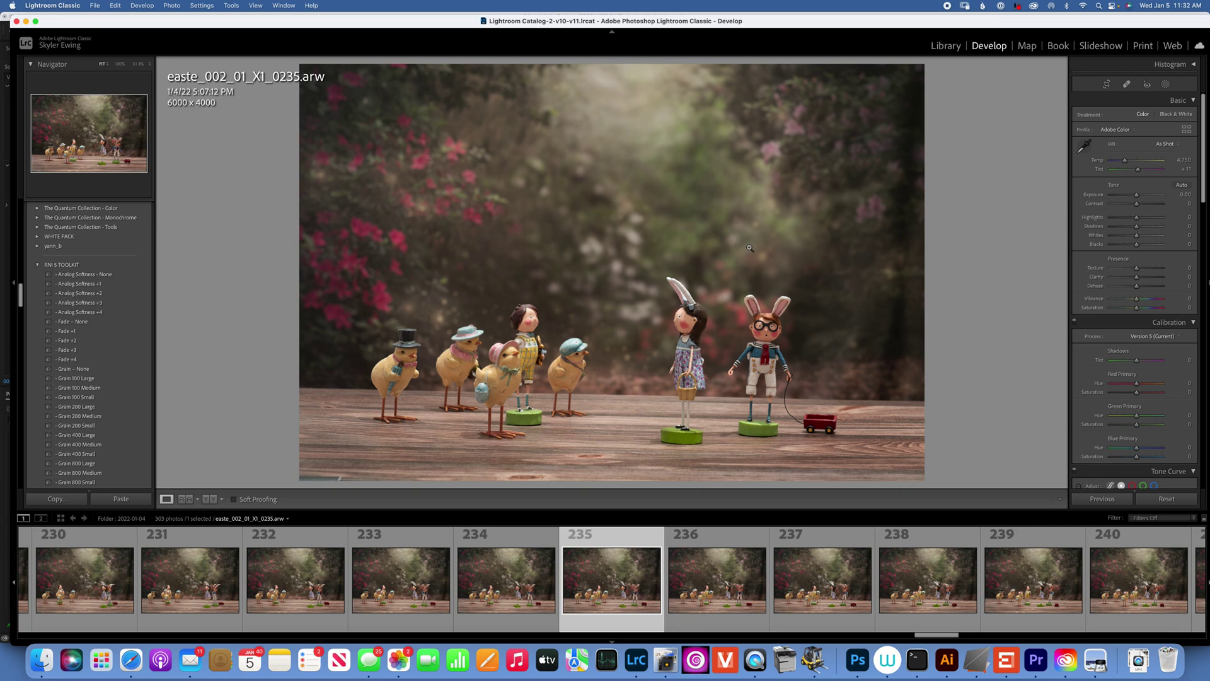
click(1142, 203)
drag(1142, 204, 1143, 205)
drag(1142, 205, 1144, 205)
drag(1136, 217, 1132, 248)
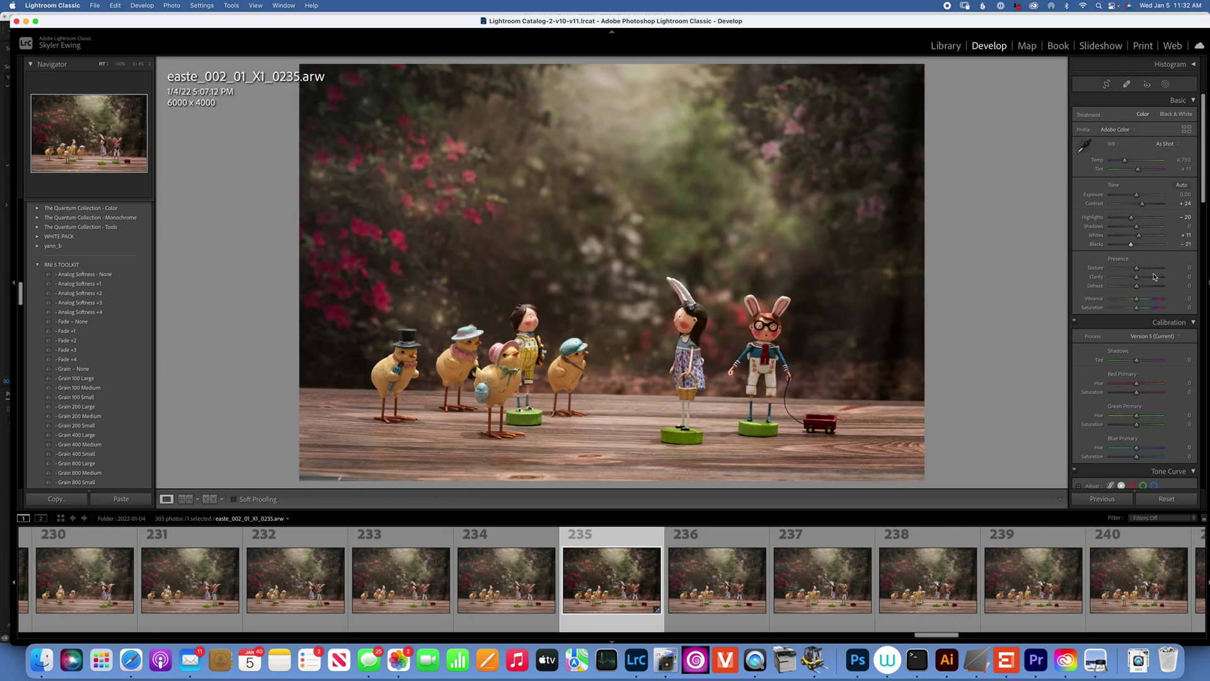
drag(1136, 269, 1144, 299)
Step: Set Detail panel sharpening Masking to 79, then return to the Basic panel and zoom out
scroll(1139, 316, down, 2)
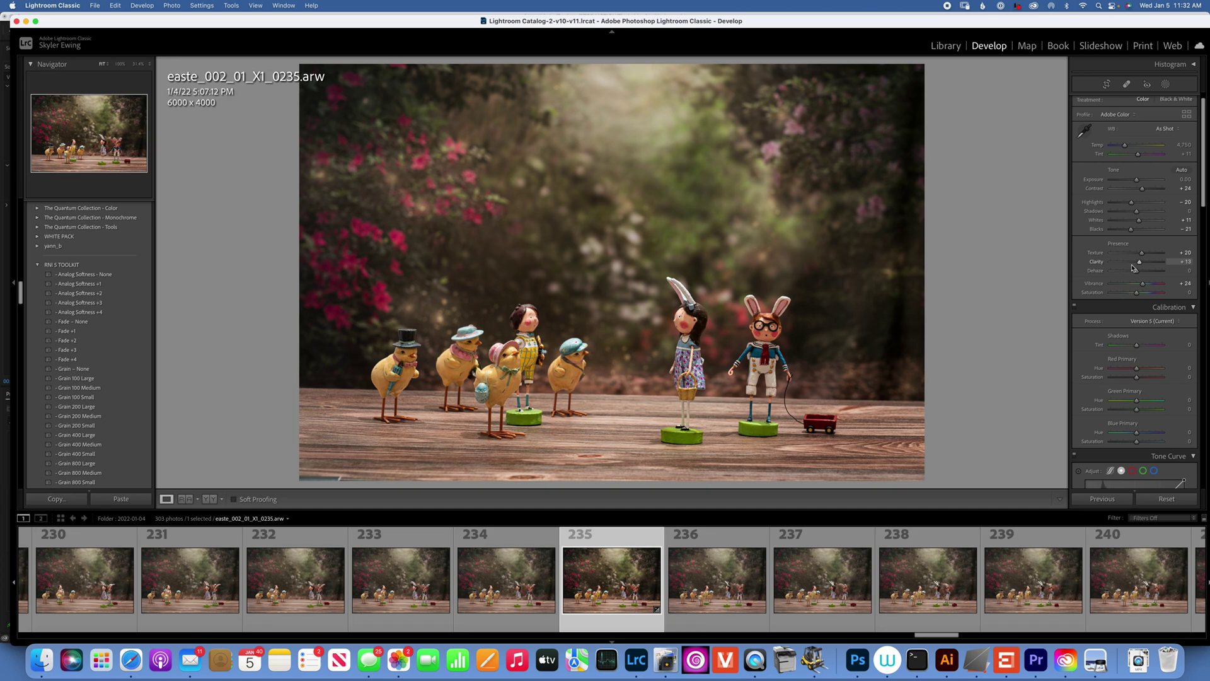
scroll(1133, 268, down, 10)
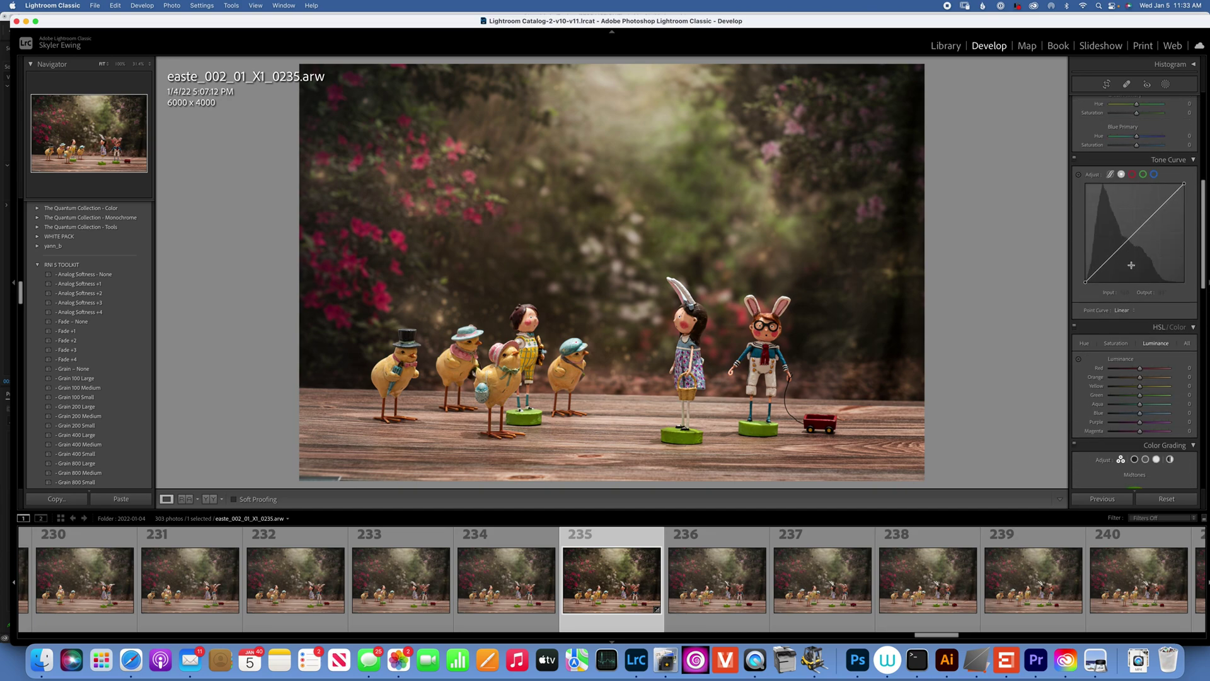
scroll(1133, 266, down, 7)
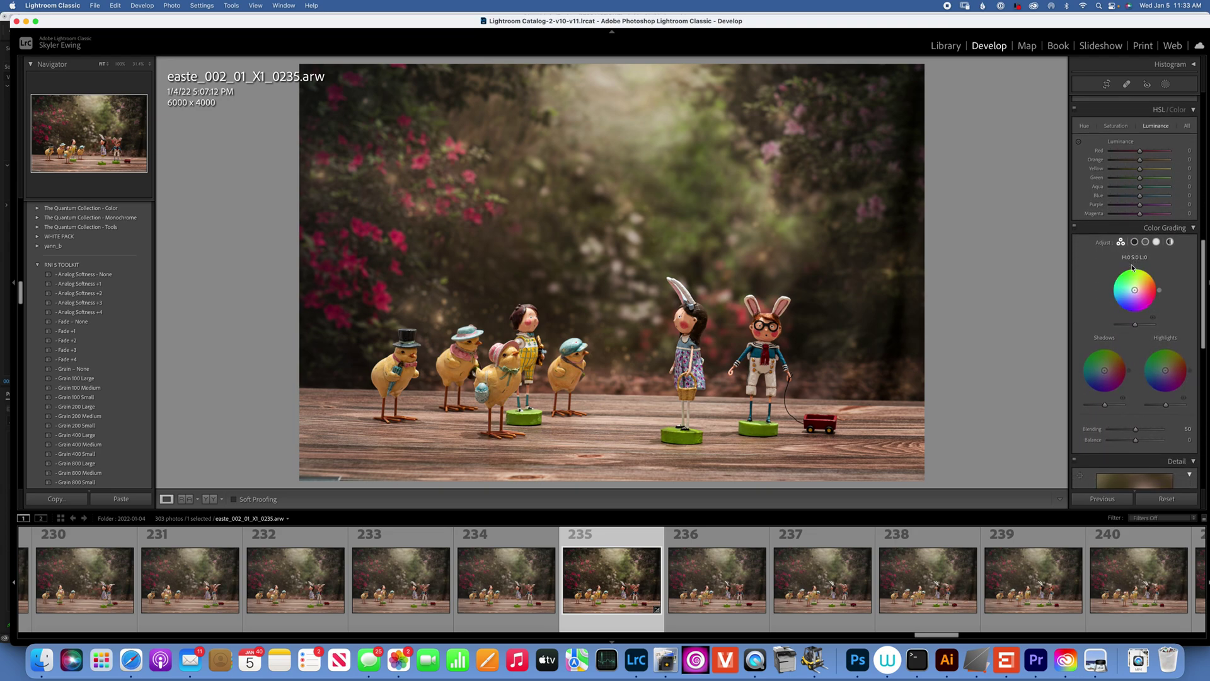
scroll(1132, 267, down, 9)
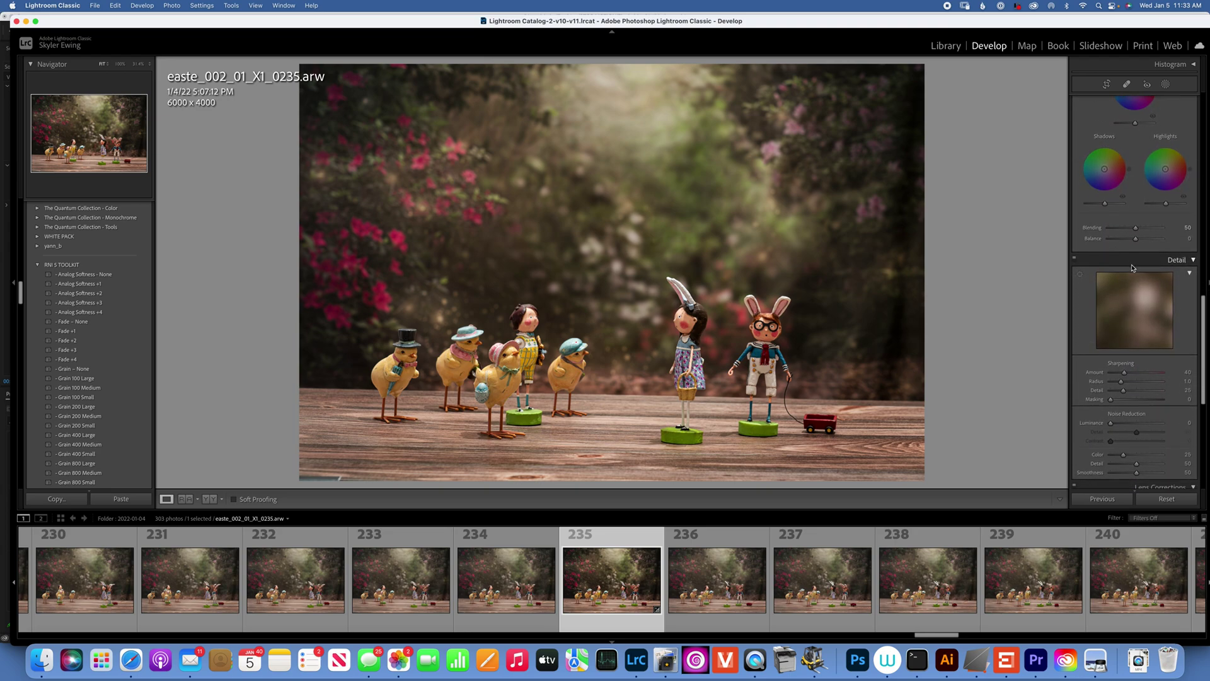
scroll(1132, 265, down, 1)
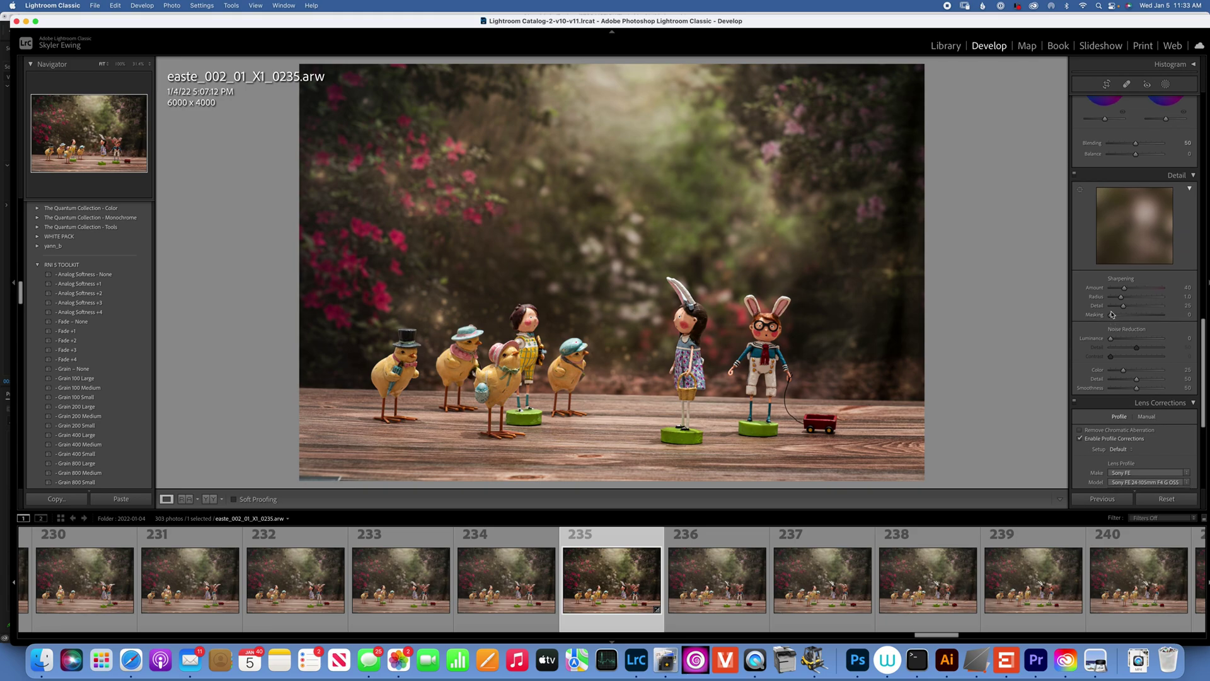
drag(1112, 315, 1152, 320)
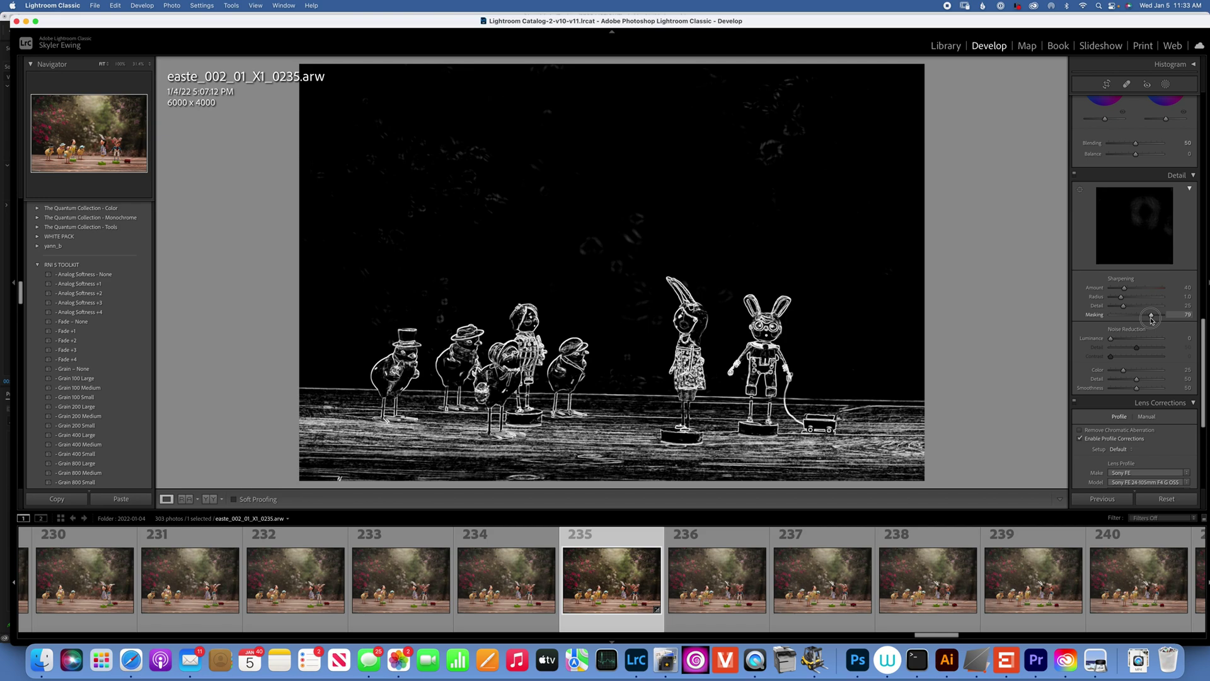
drag(1151, 320, 1152, 320)
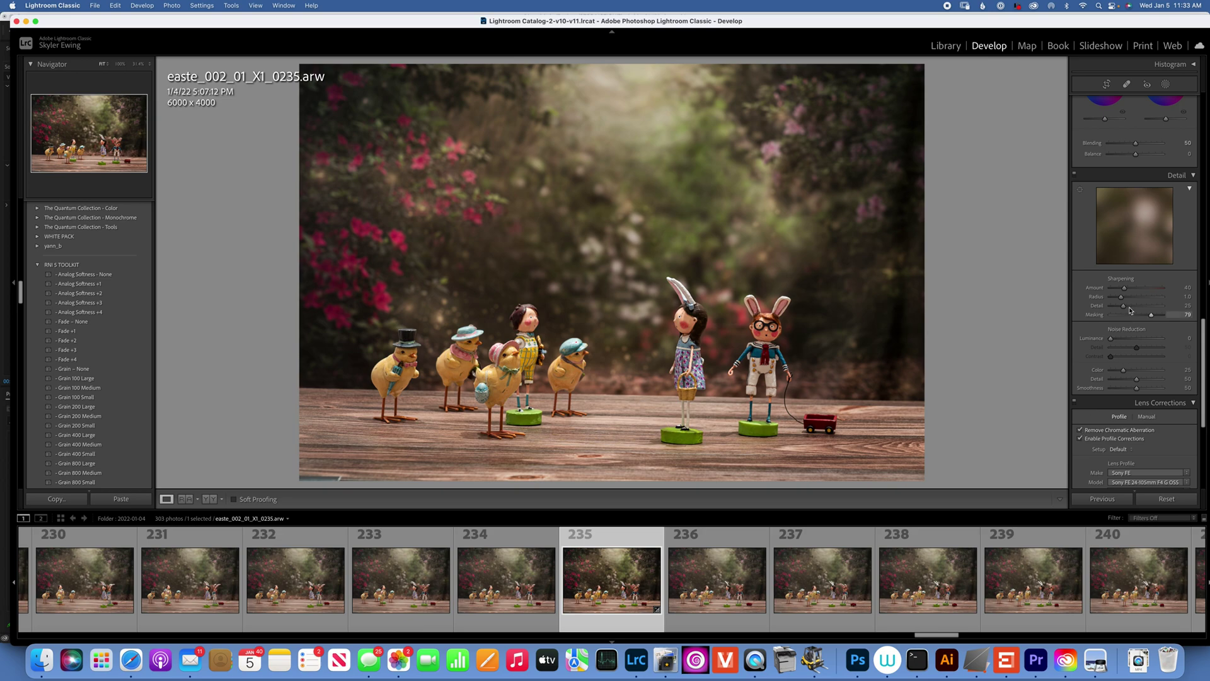
scroll(1139, 257, up, 10)
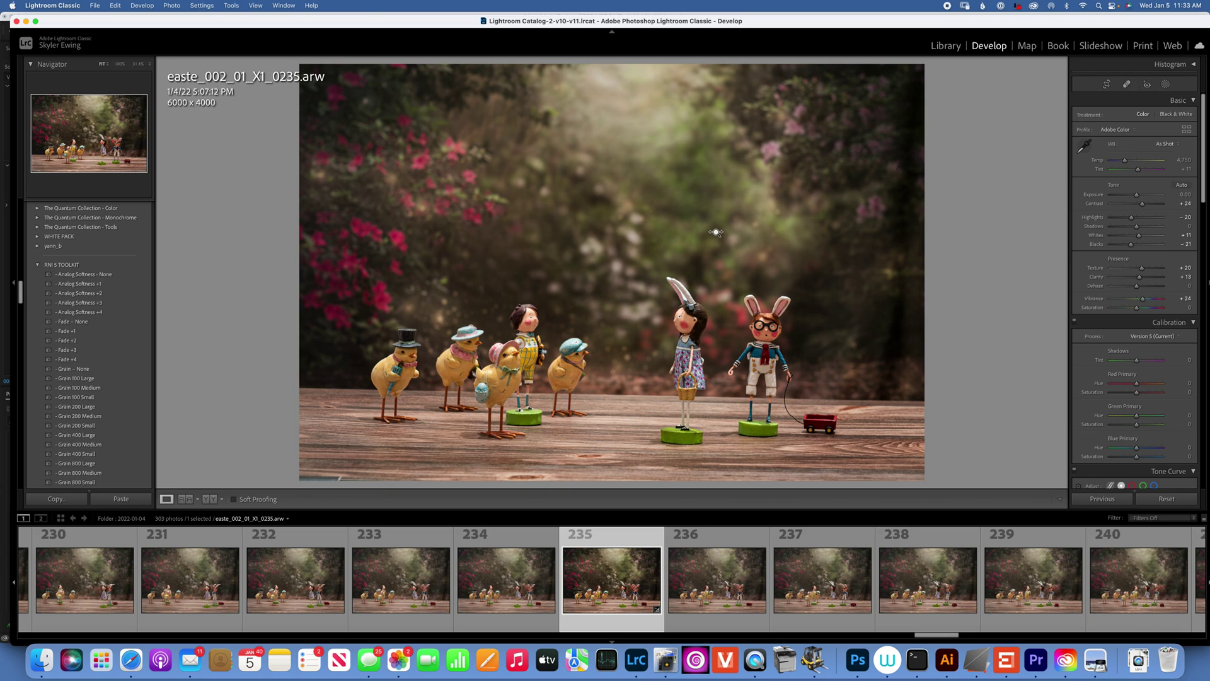
key(super+minus)
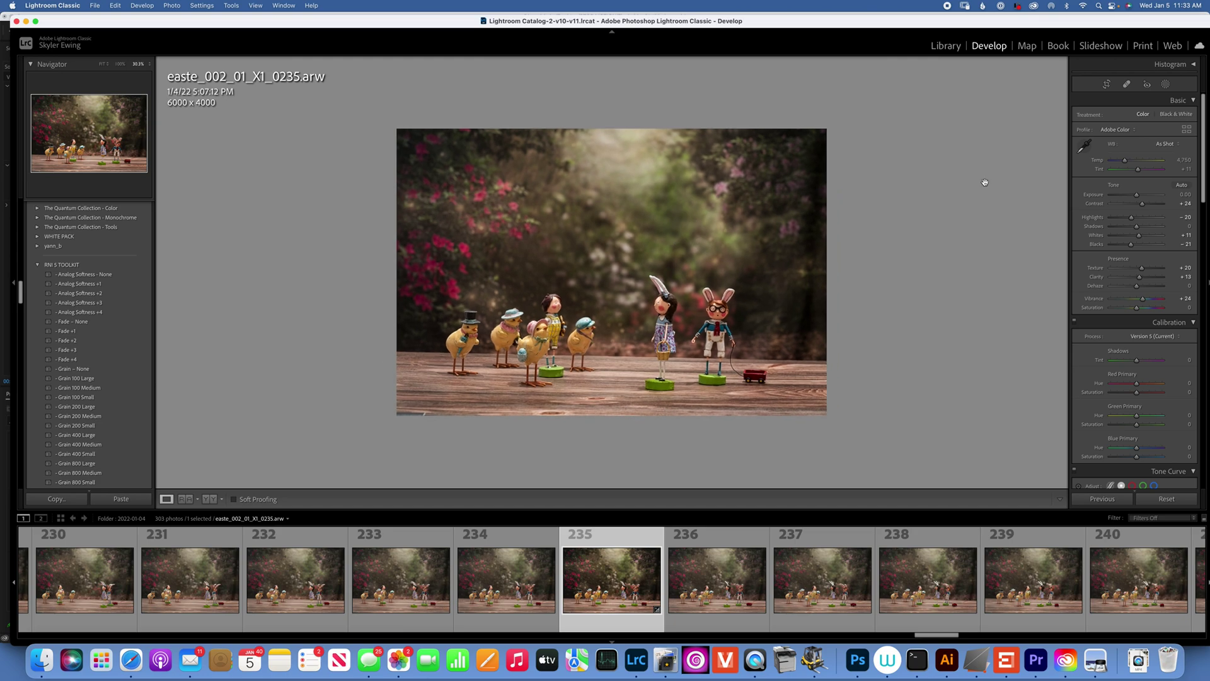
Step: Draw a radial gradient mask over the top background, raising its Exposure and lowering Dehaze
click(1167, 85)
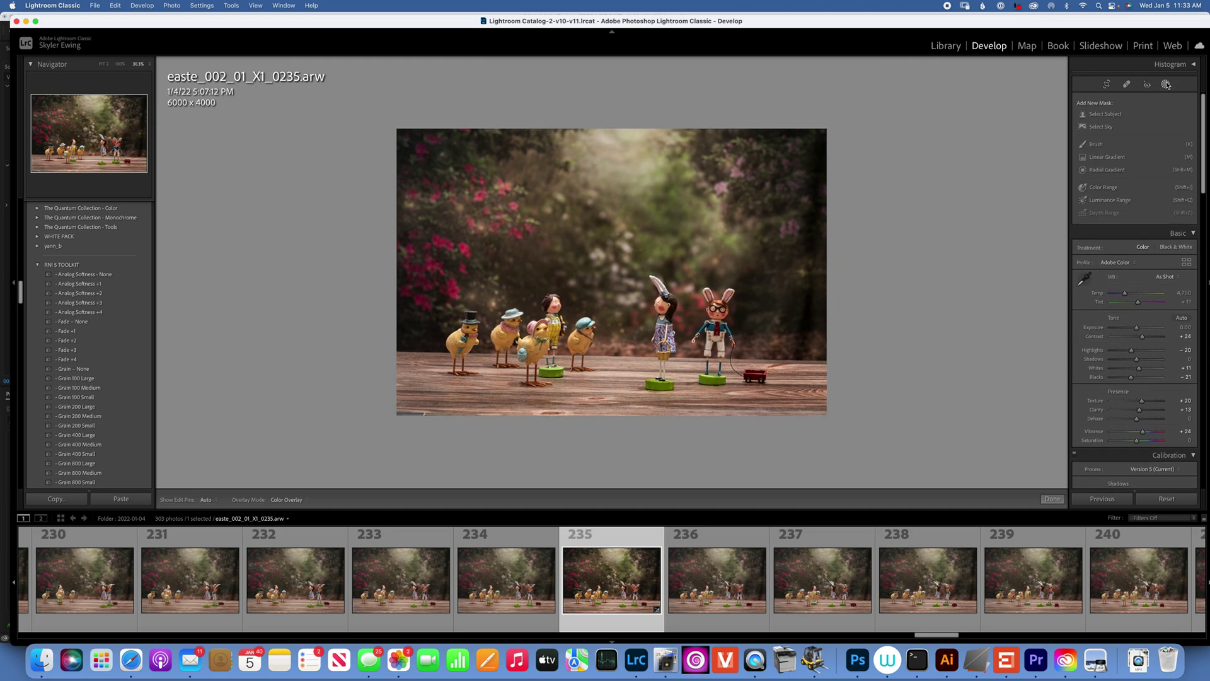
click(1107, 170)
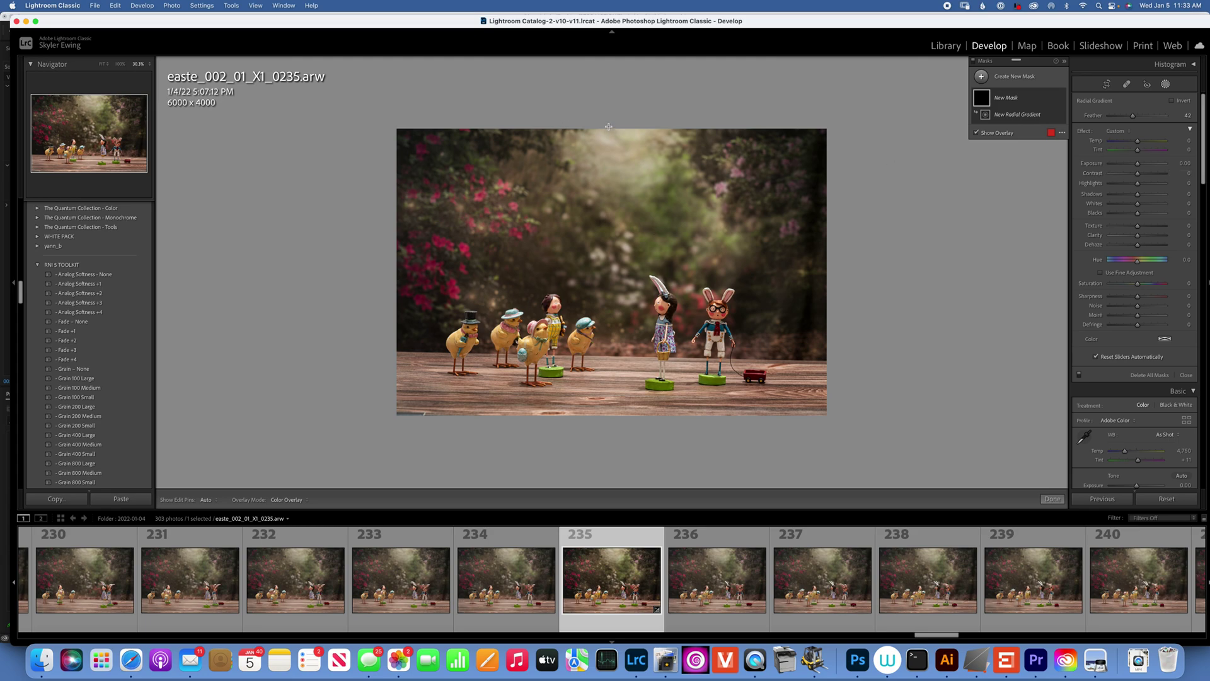
drag(609, 127, 717, 249)
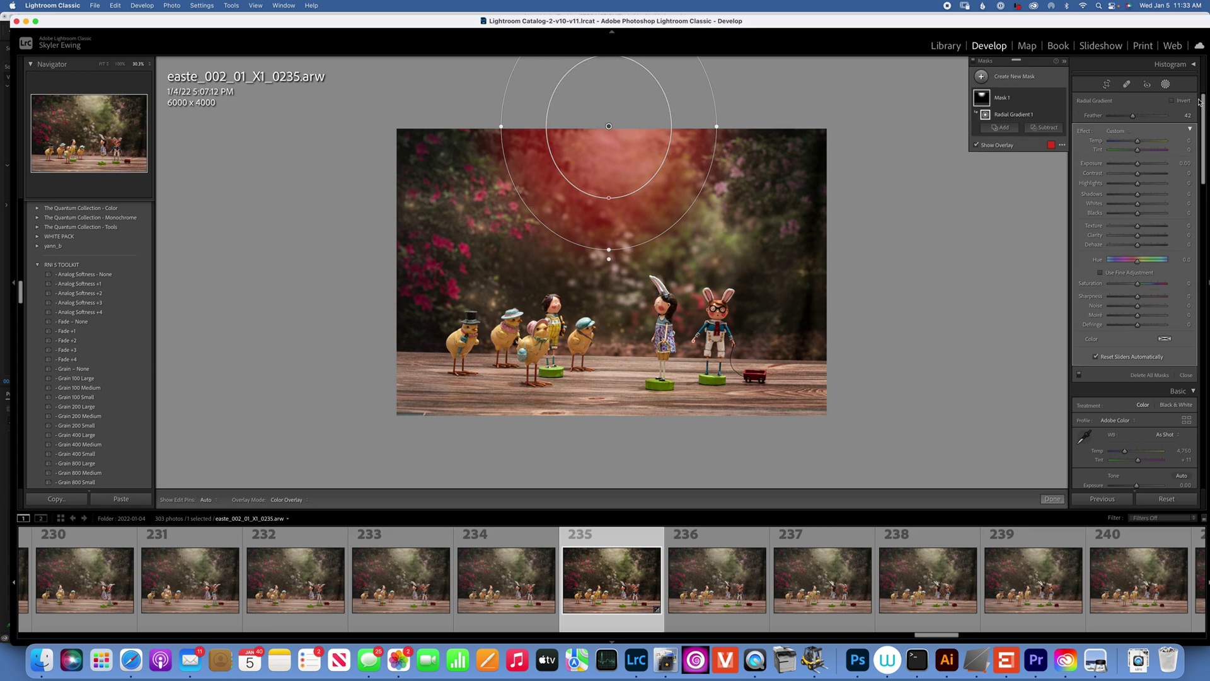
drag(1138, 164, 1144, 143)
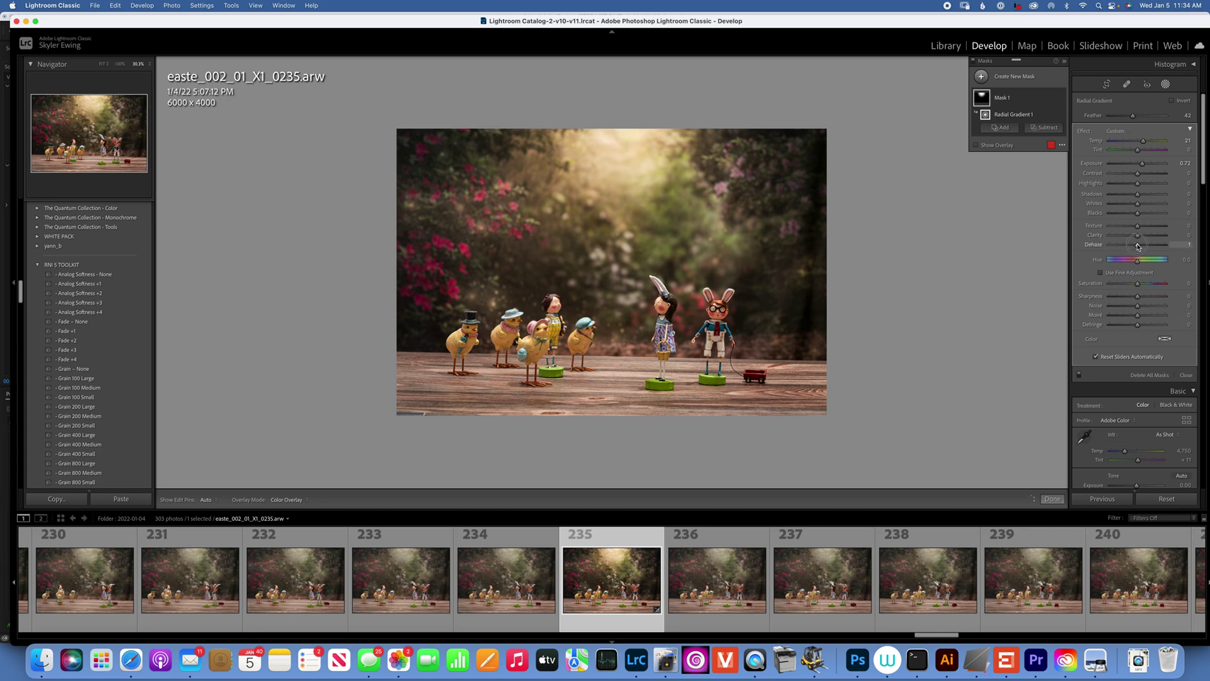
drag(1138, 246, 1129, 248)
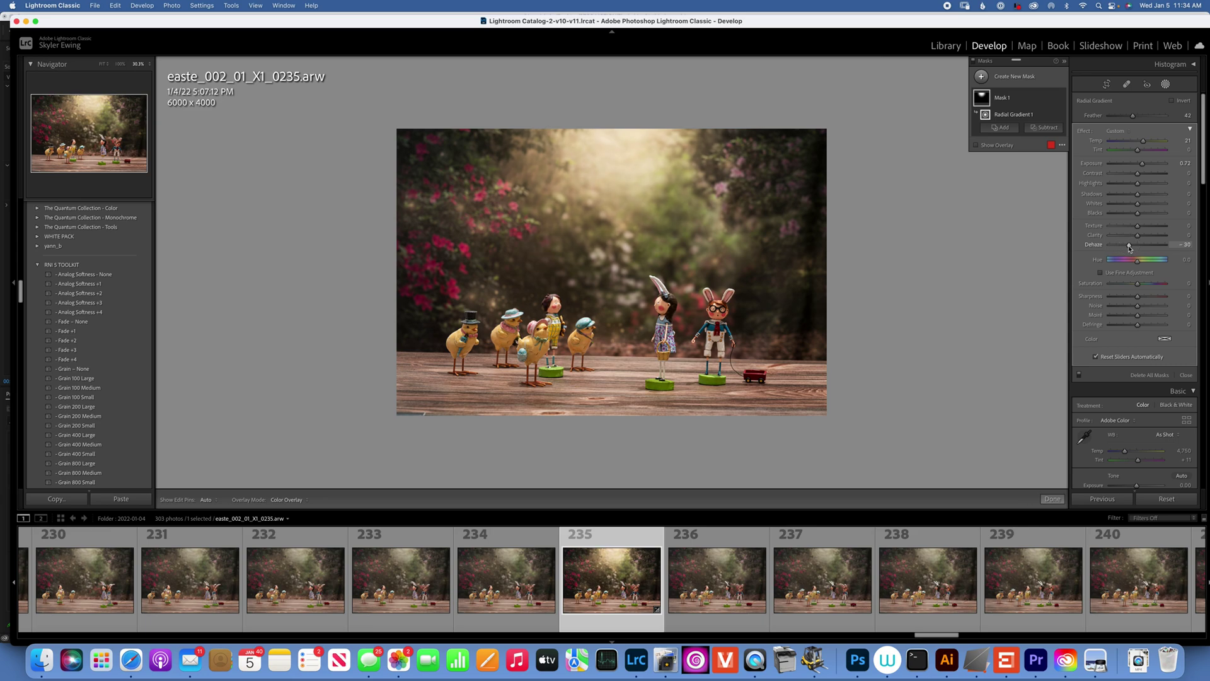
Step: Move the radial mask down and right, rotate it clockwise, and deselect it
mouse_move(982, 98)
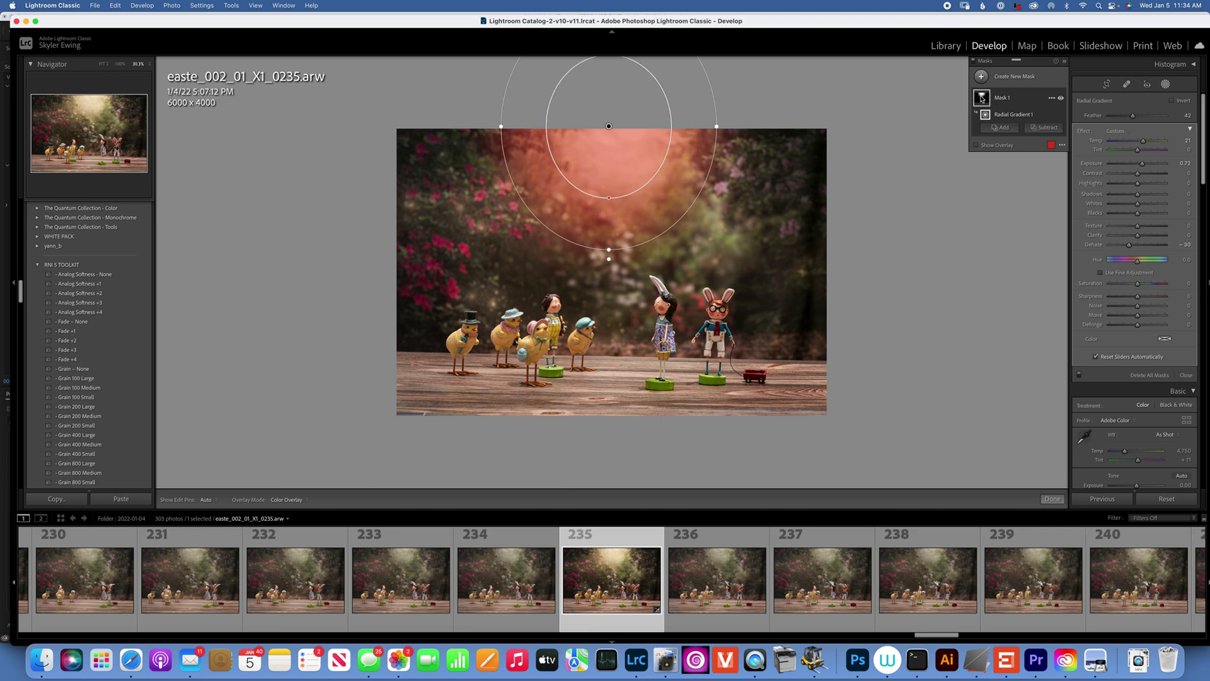
mouse_move(627, 156)
mouse_down()
mouse_move(669, 183)
mouse_move(634, 149)
mouse_up()
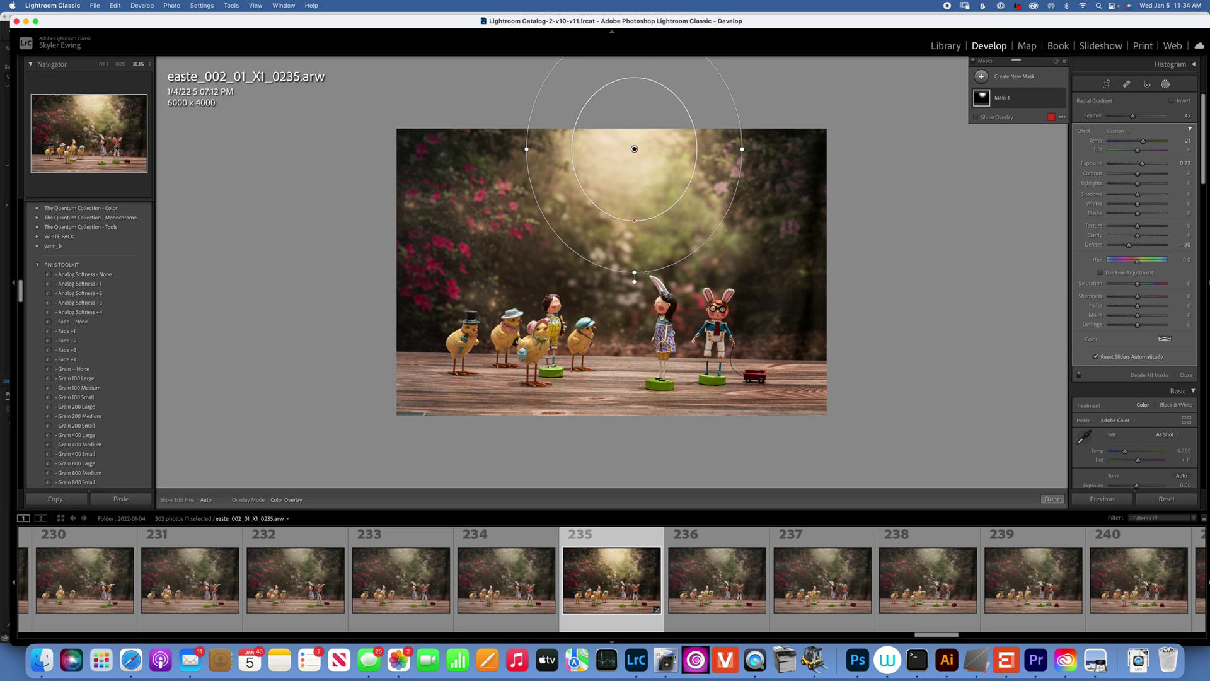
drag(643, 274, 709, 287)
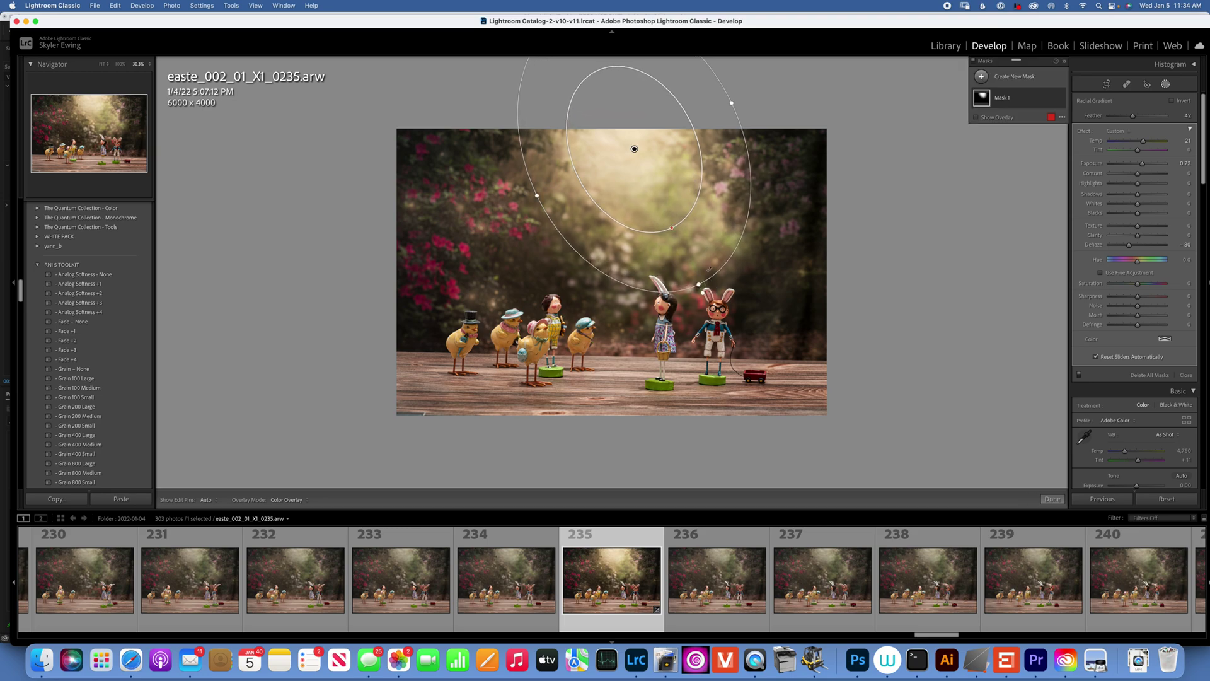
key(shift+m)
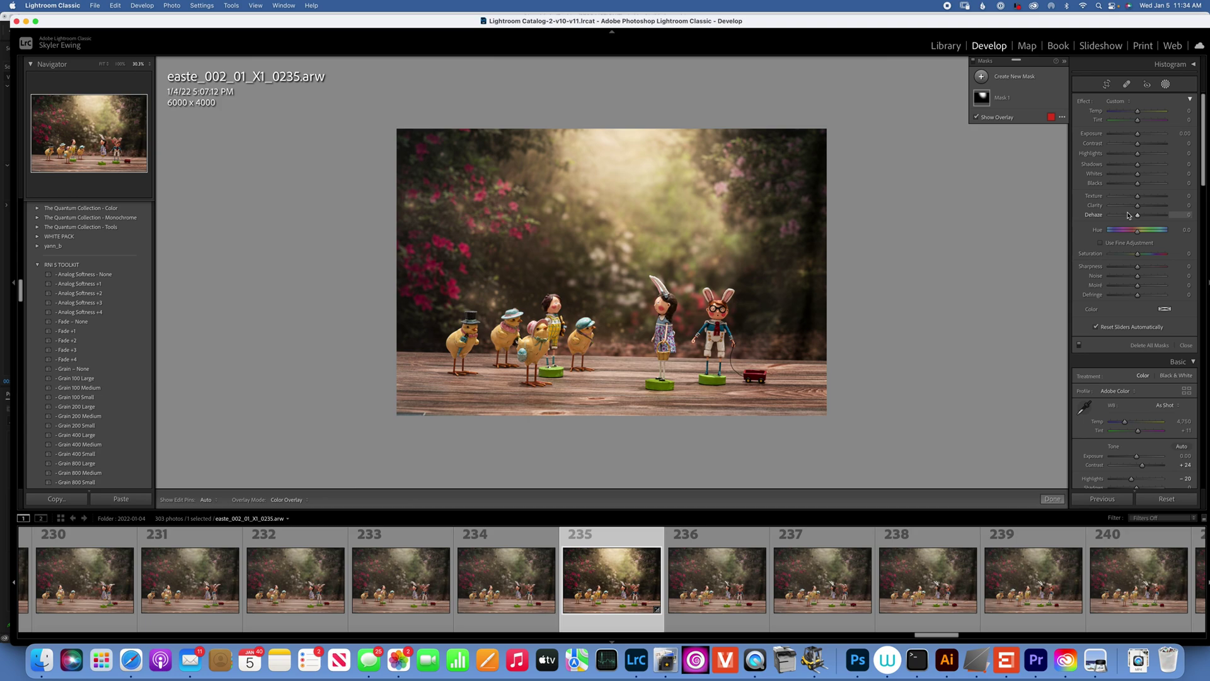
key(backslash)
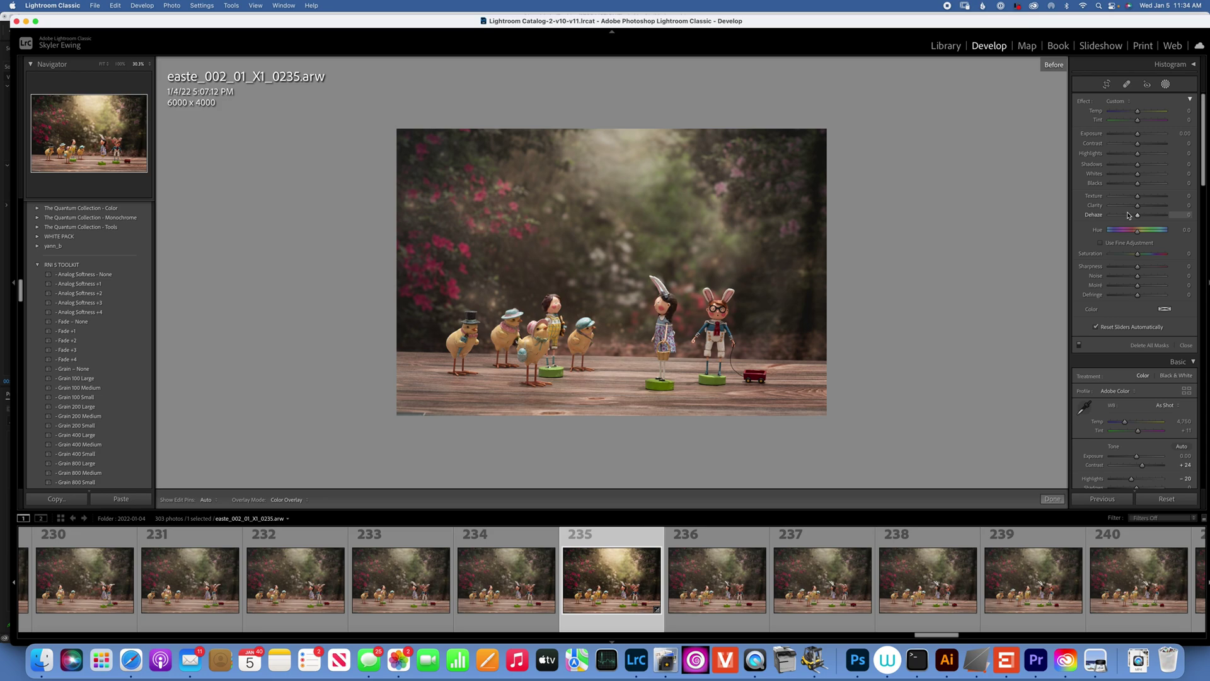
key(backslash)
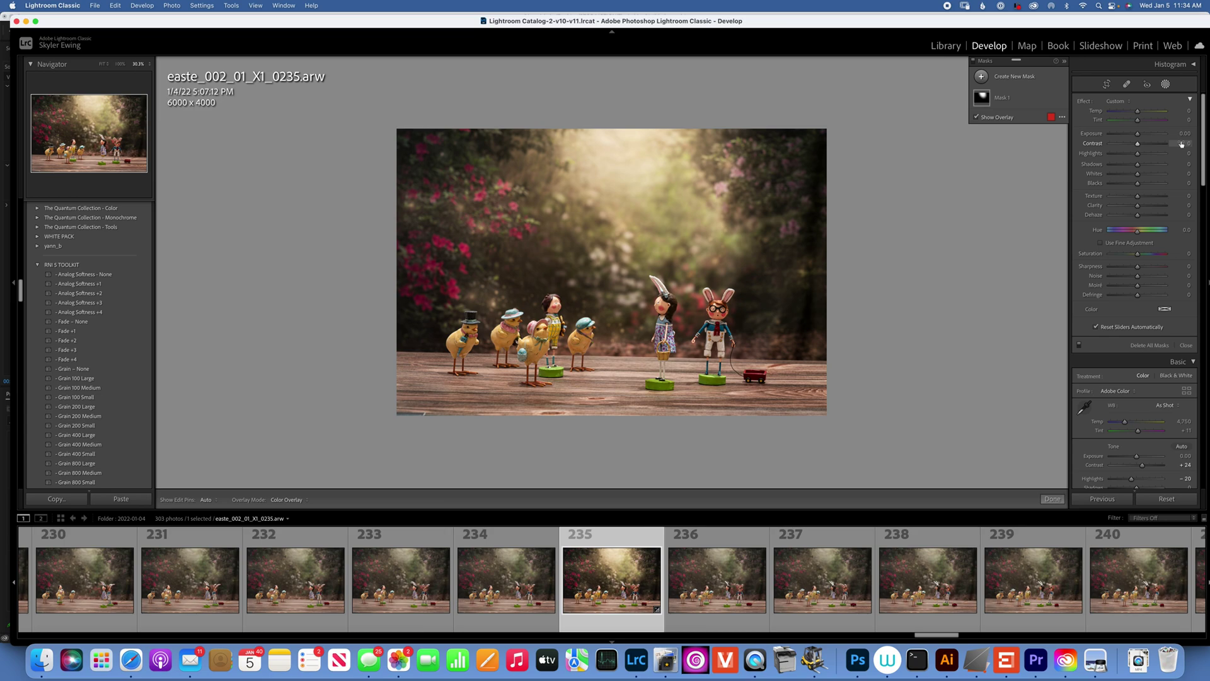
Step: Draw a radial mask on the right side with Exposure -1.04, Dehaze -14, and reduced Texture and Clarity
click(981, 76)
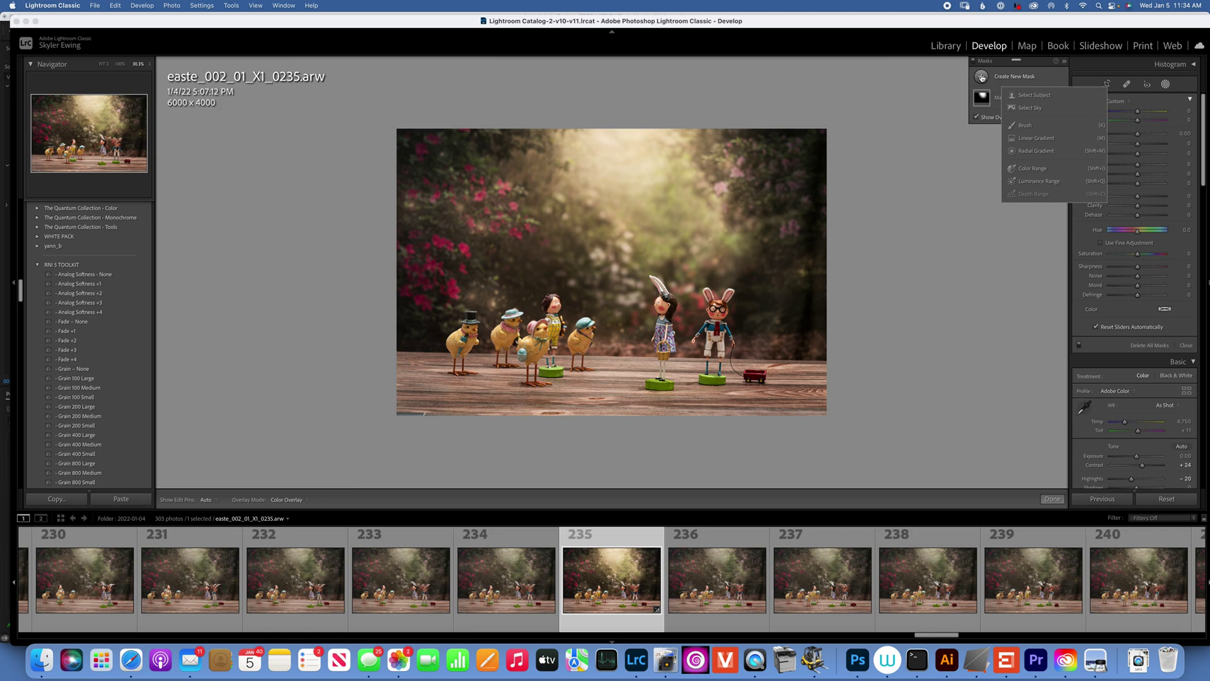
click(1043, 152)
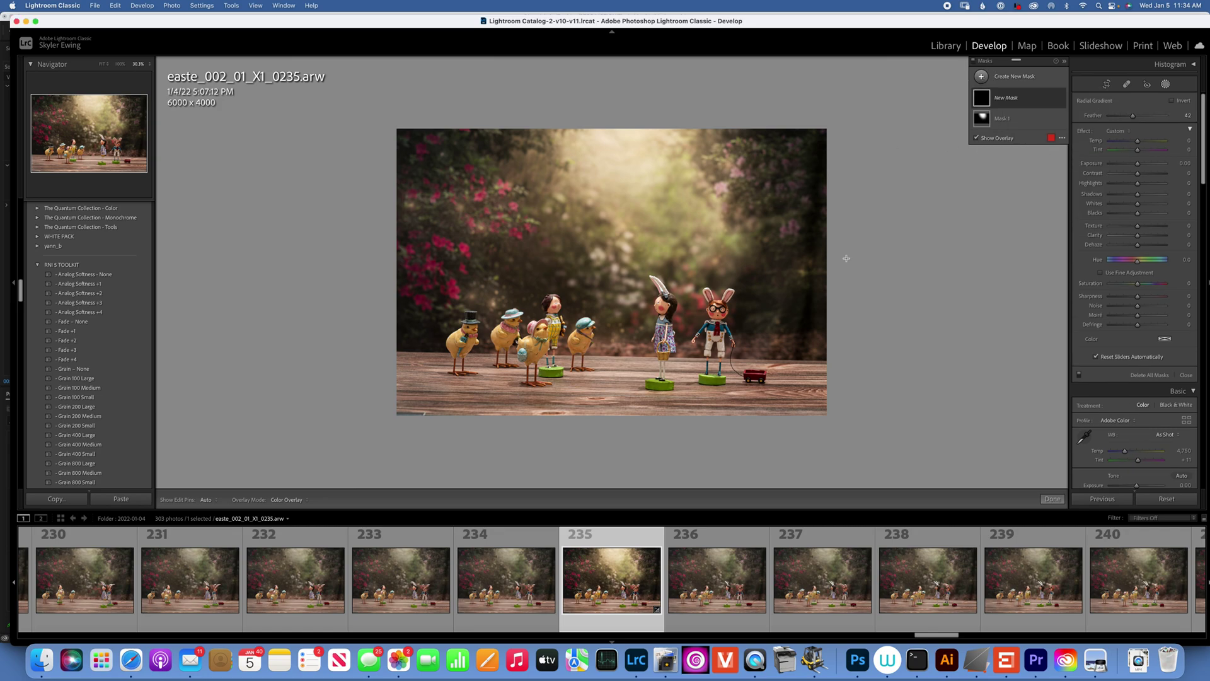
drag(870, 246, 973, 386)
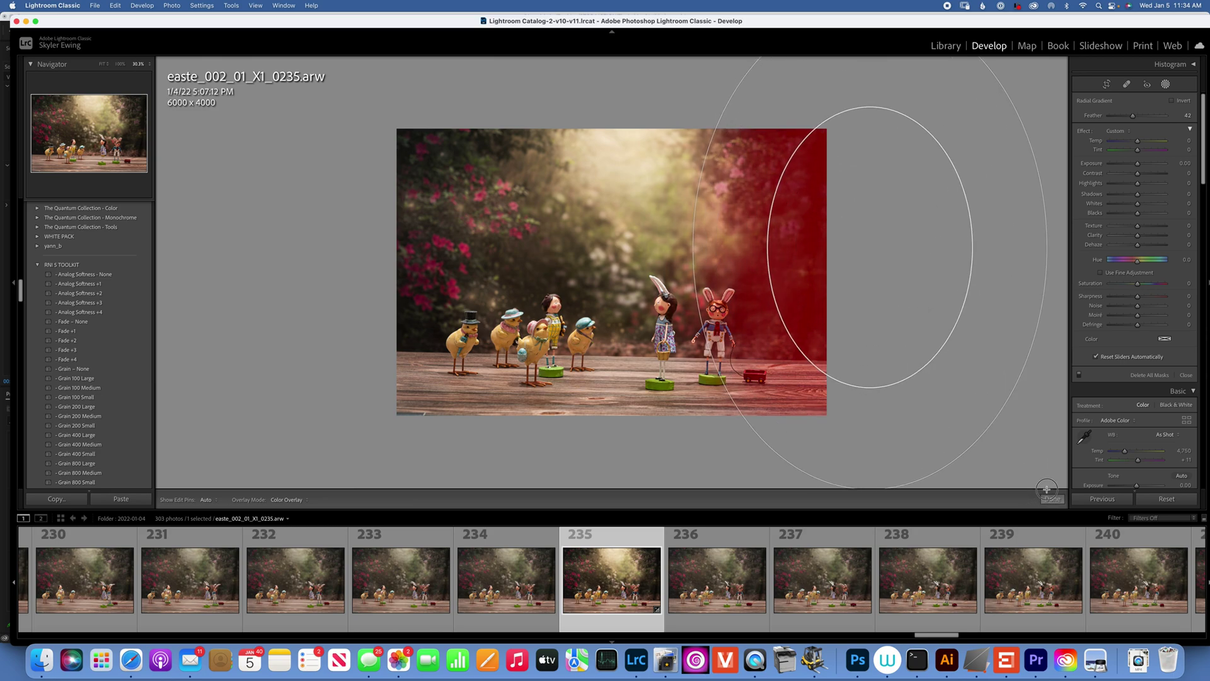
drag(1137, 163, 1134, 167)
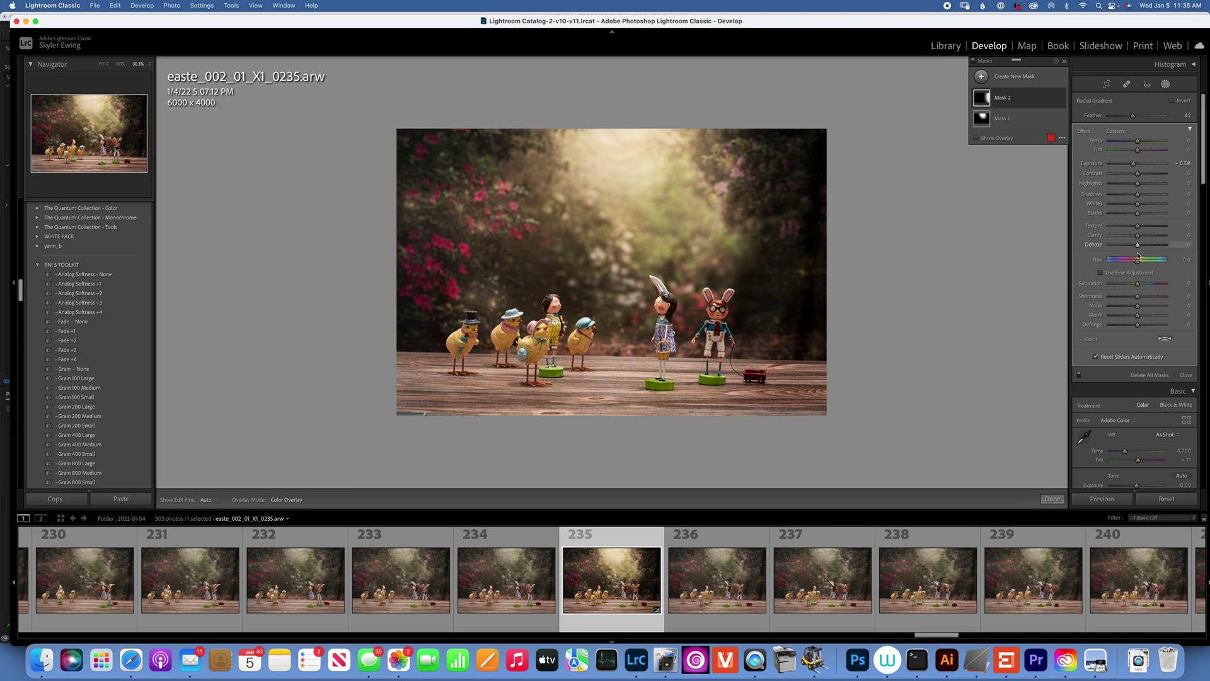
drag(1138, 246, 1133, 248)
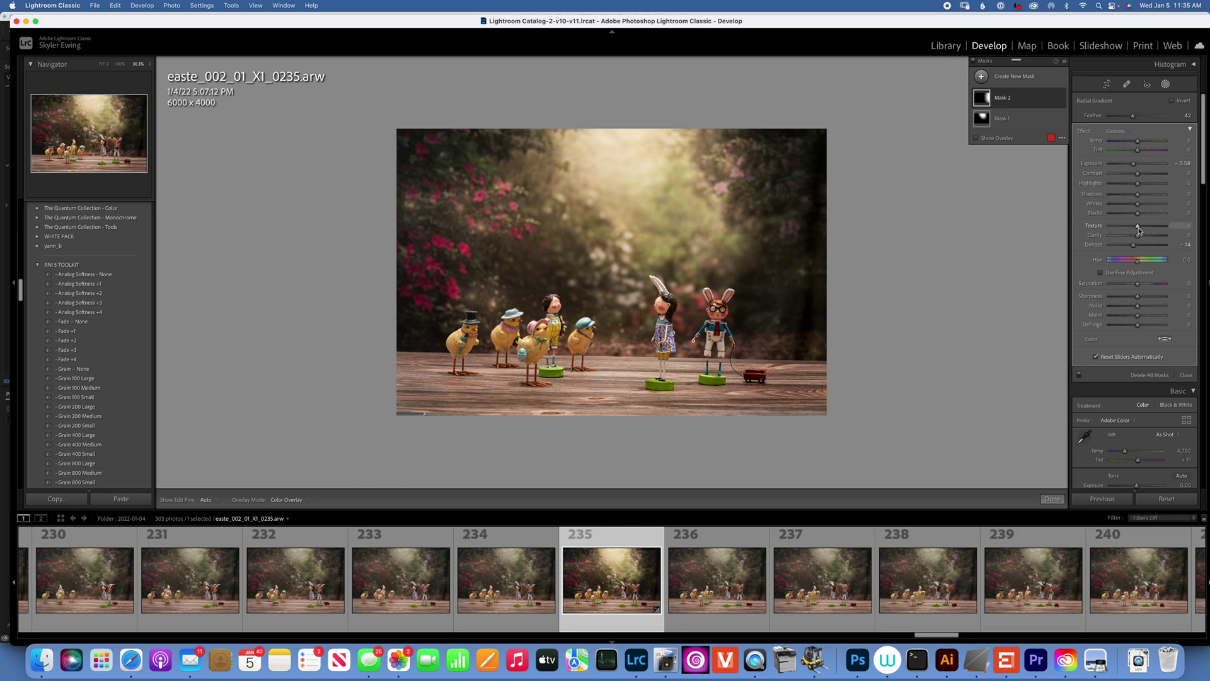
drag(1138, 229, 1128, 238)
Step: Hide and re-show the right-side mask to compare its effect
mouse_move(1063, 101)
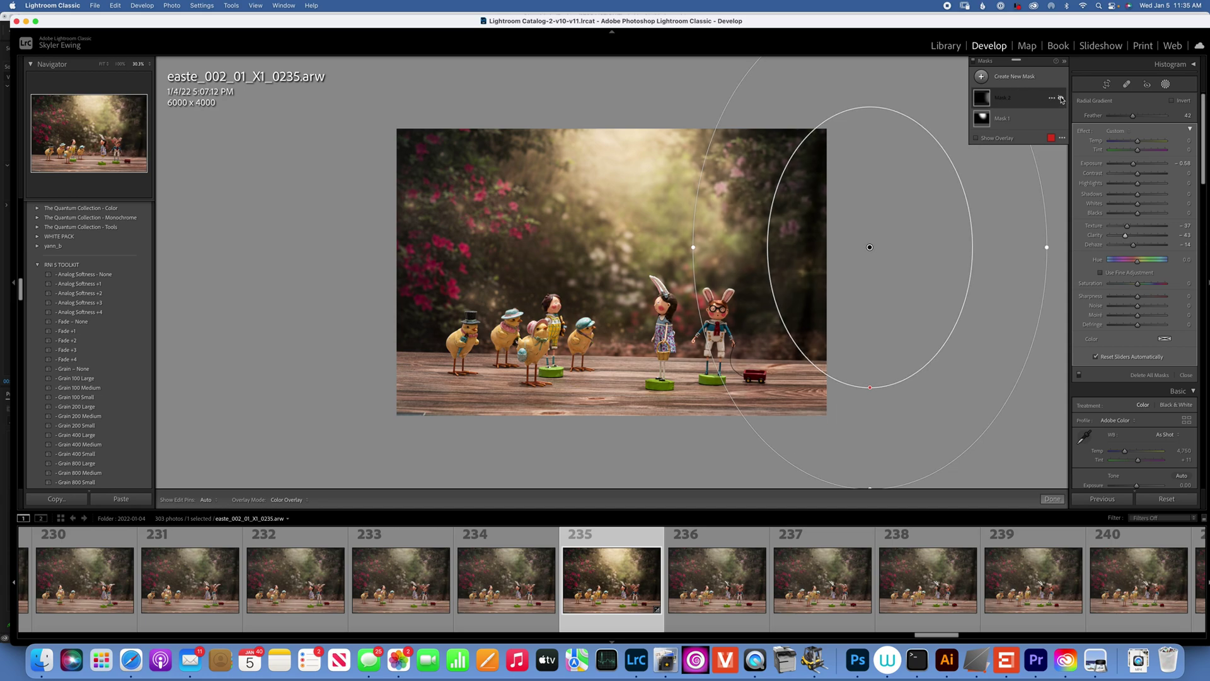
click(1062, 98)
click(1062, 99)
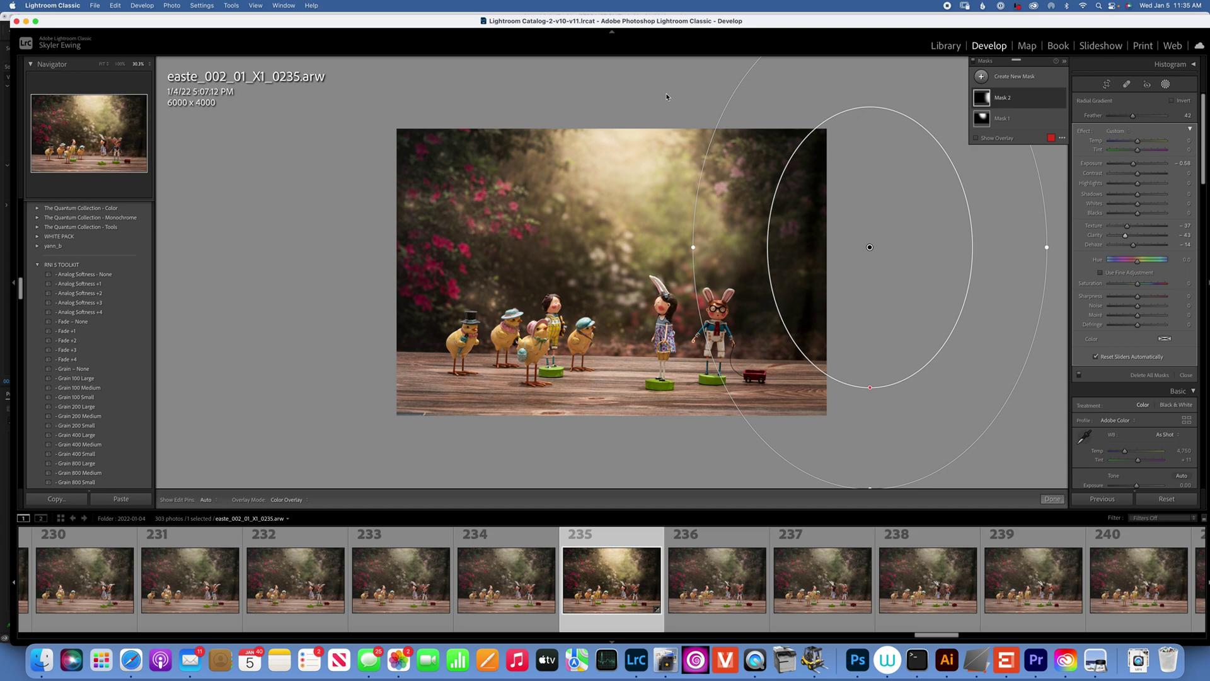
Step: Draw a third radial mask over the photo's left side and begin adjusting its exposure
click(981, 77)
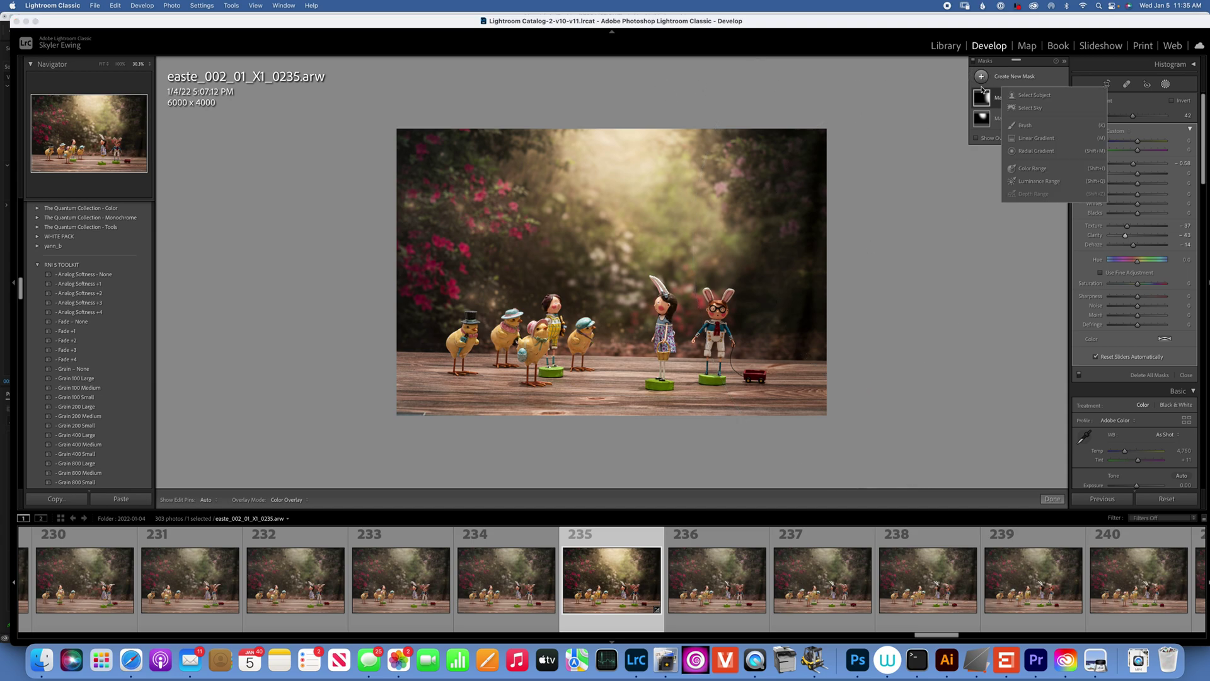
click(1039, 154)
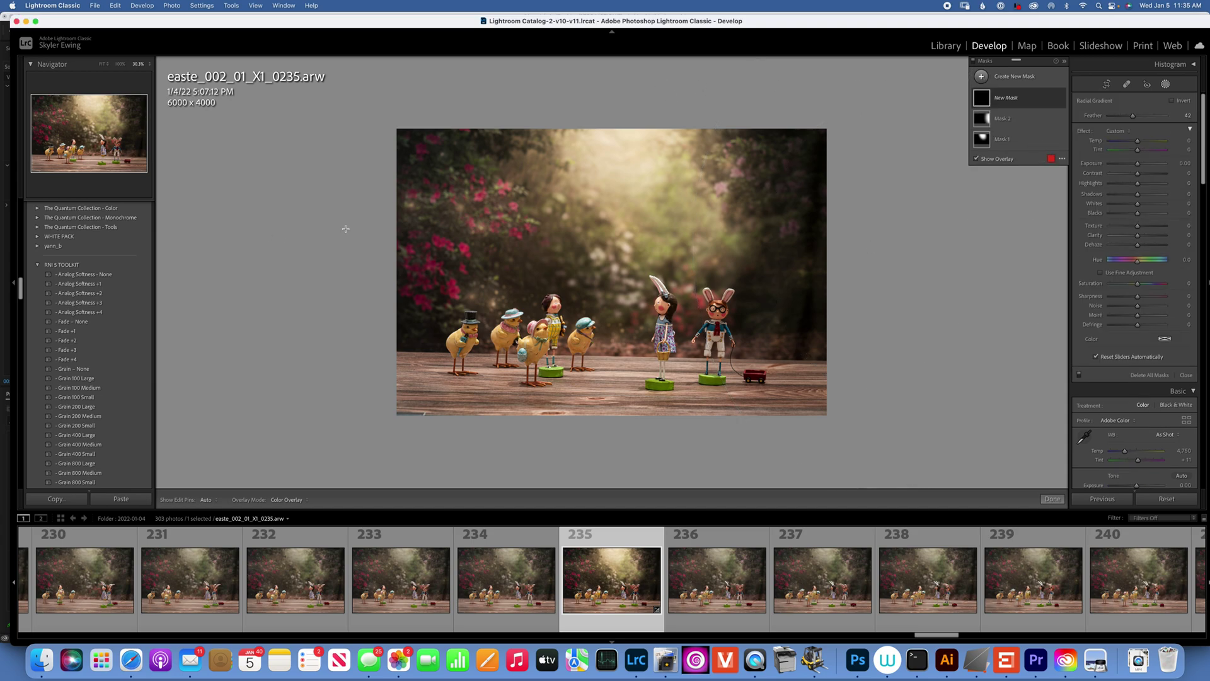
drag(345, 206, 432, 331)
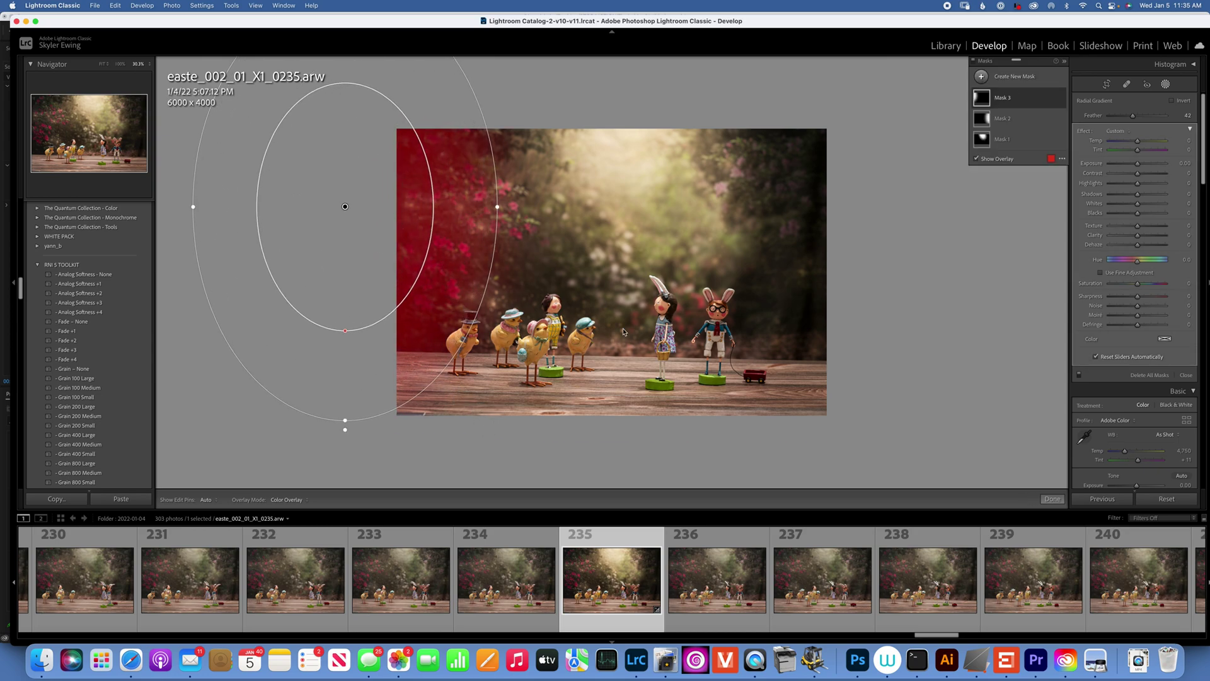
drag(1137, 163, 1138, 166)
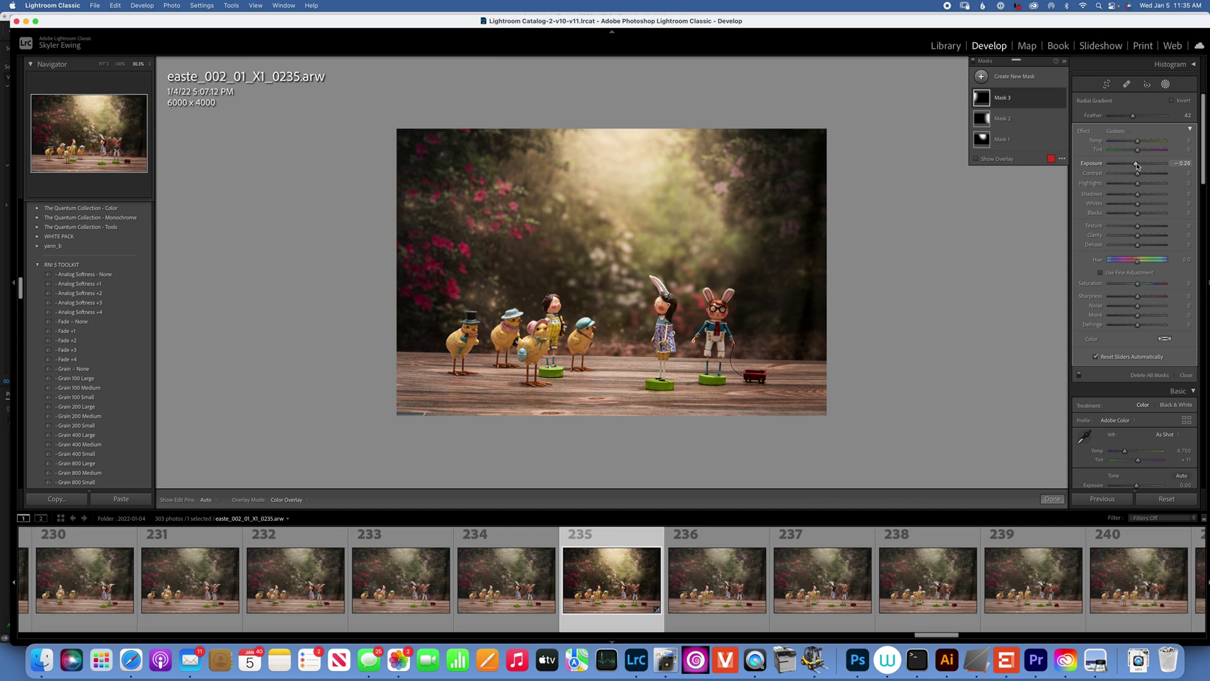
Step: Add a radial mask over the lower-left foreground, hide the overlay, and darken it to about -0.28 Exposure
click(980, 77)
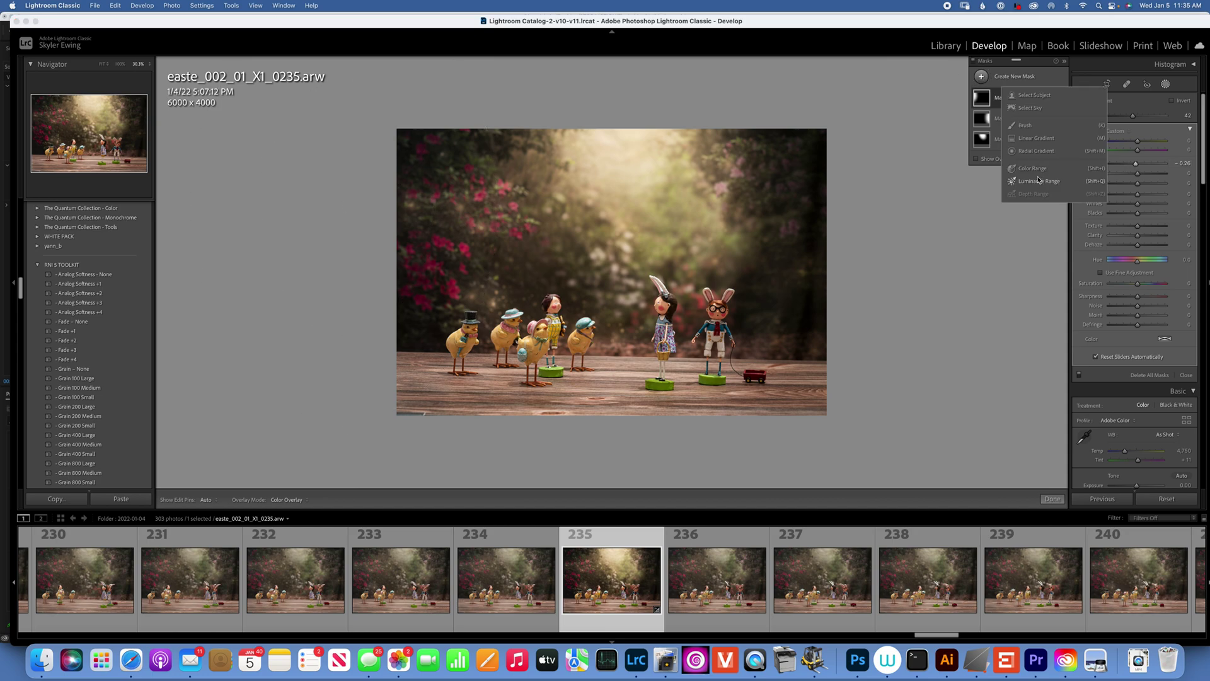
click(1045, 151)
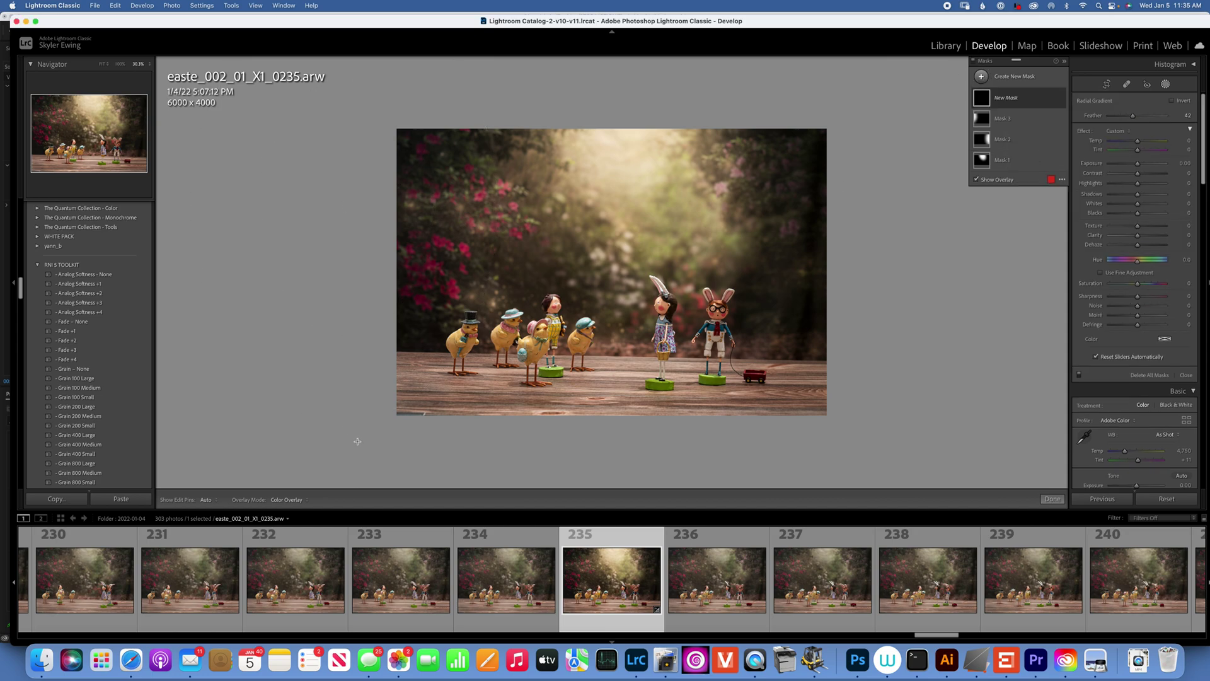
drag(368, 443, 507, 365)
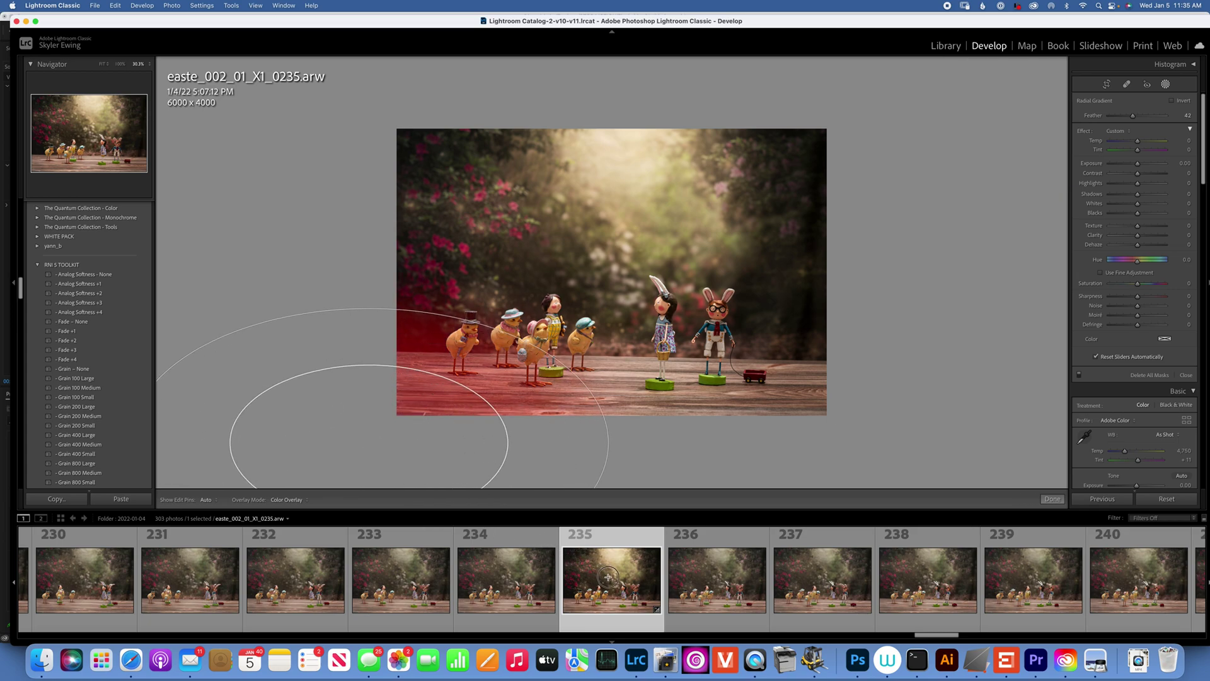
click(1138, 164)
drag(1138, 164, 1137, 166)
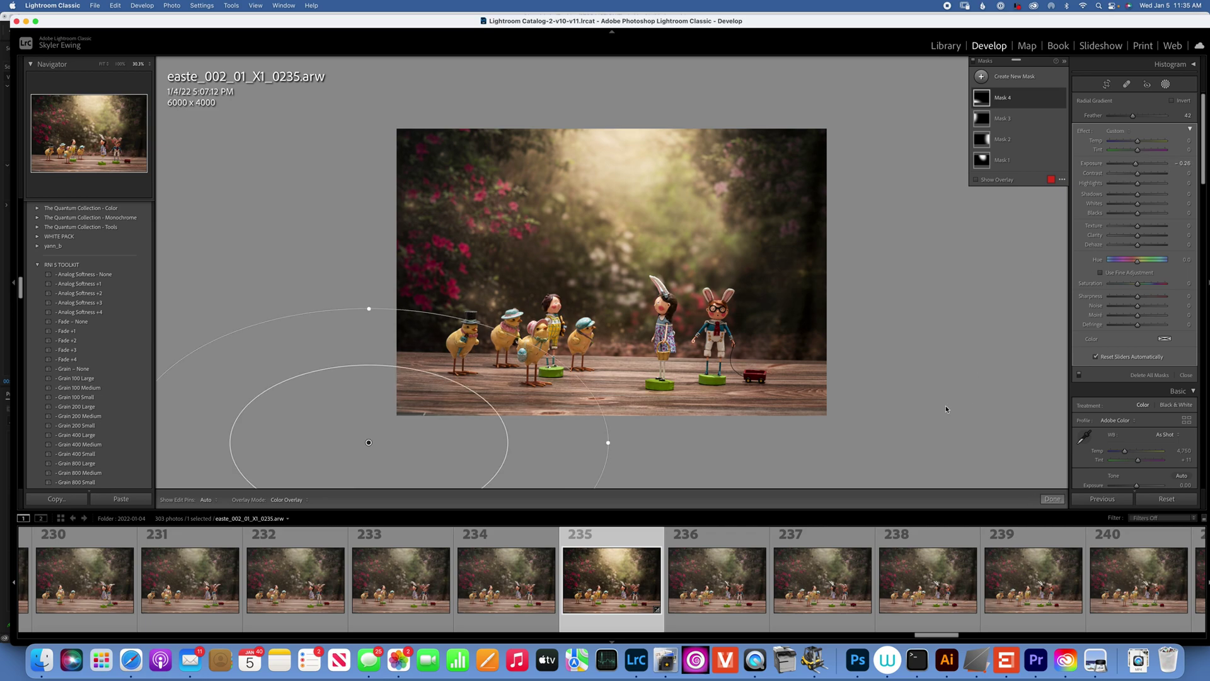
click(982, 76)
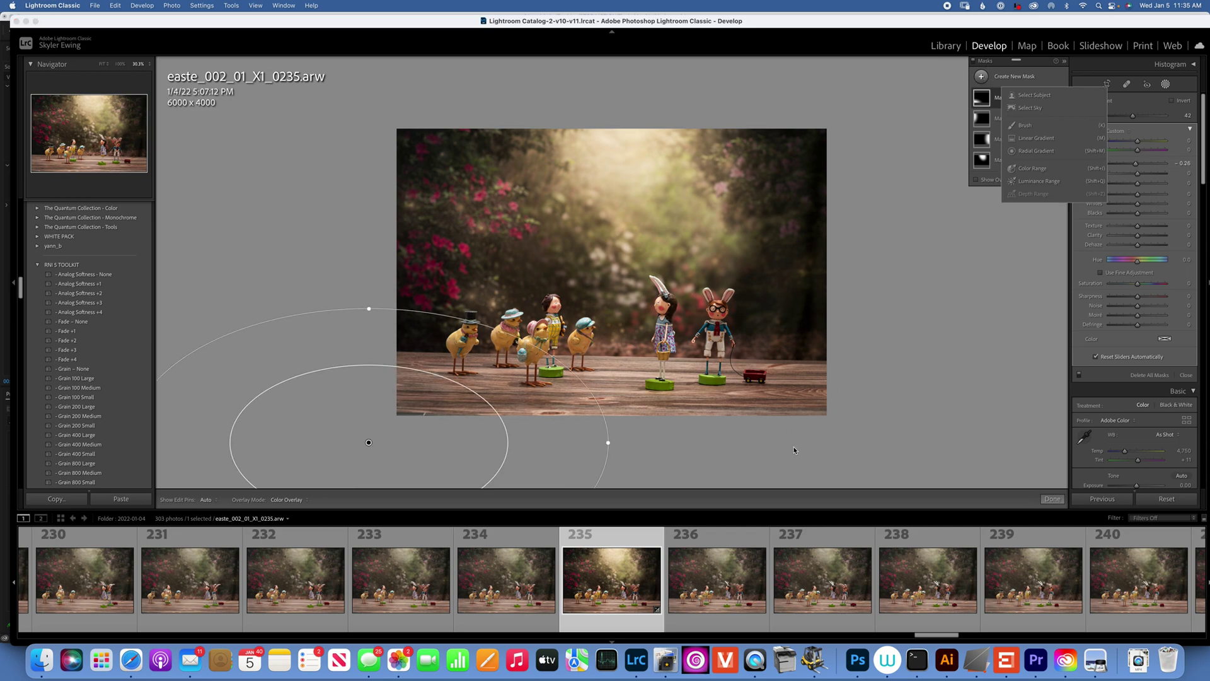
click(881, 409)
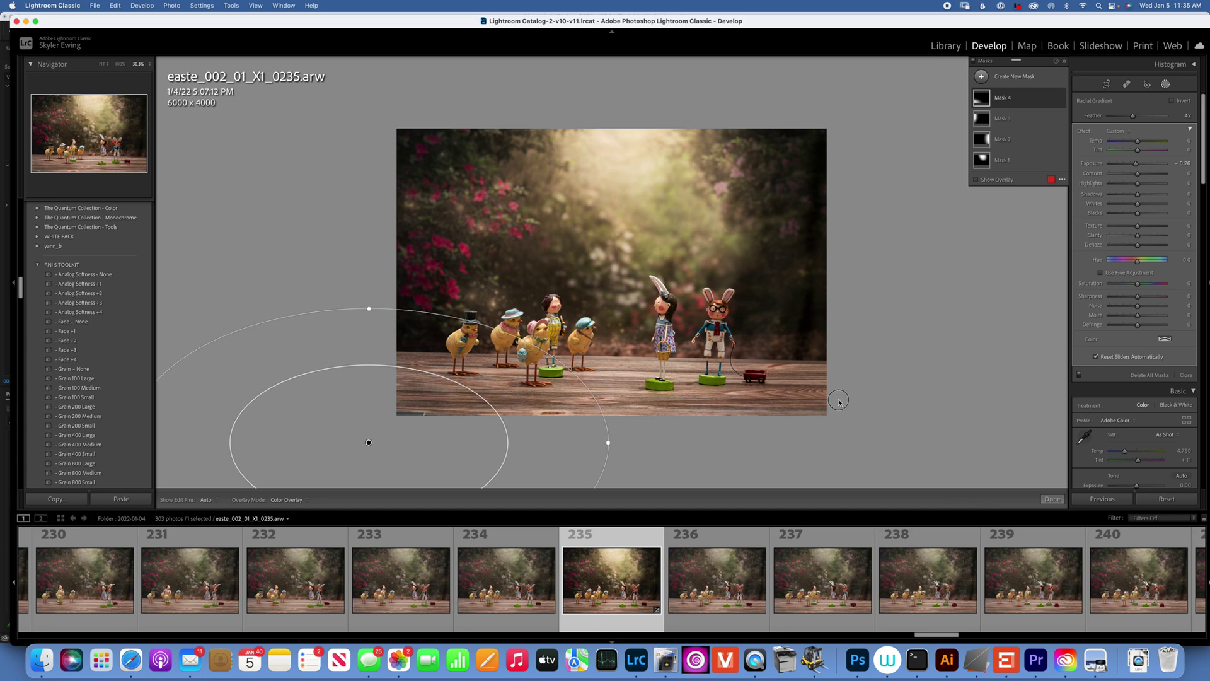
Step: Add a lower-right radial mask with Exposure about -0.10, then toggle Before/After with backslash
click(981, 76)
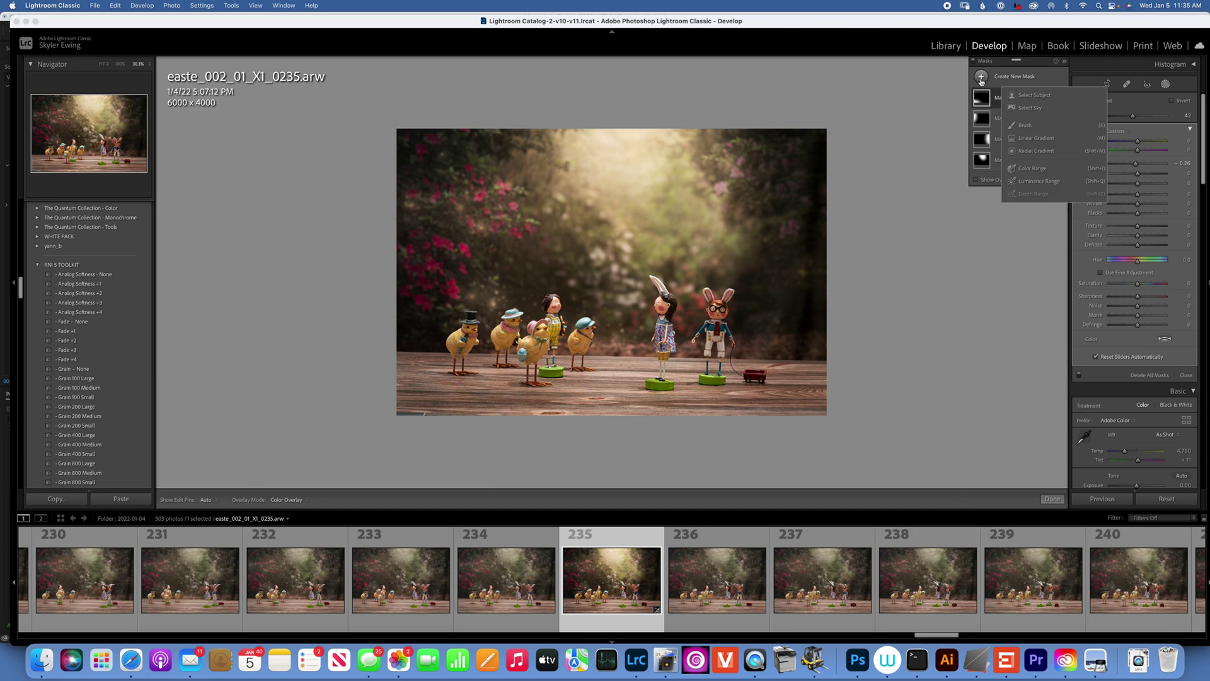
click(1044, 152)
drag(834, 420, 976, 494)
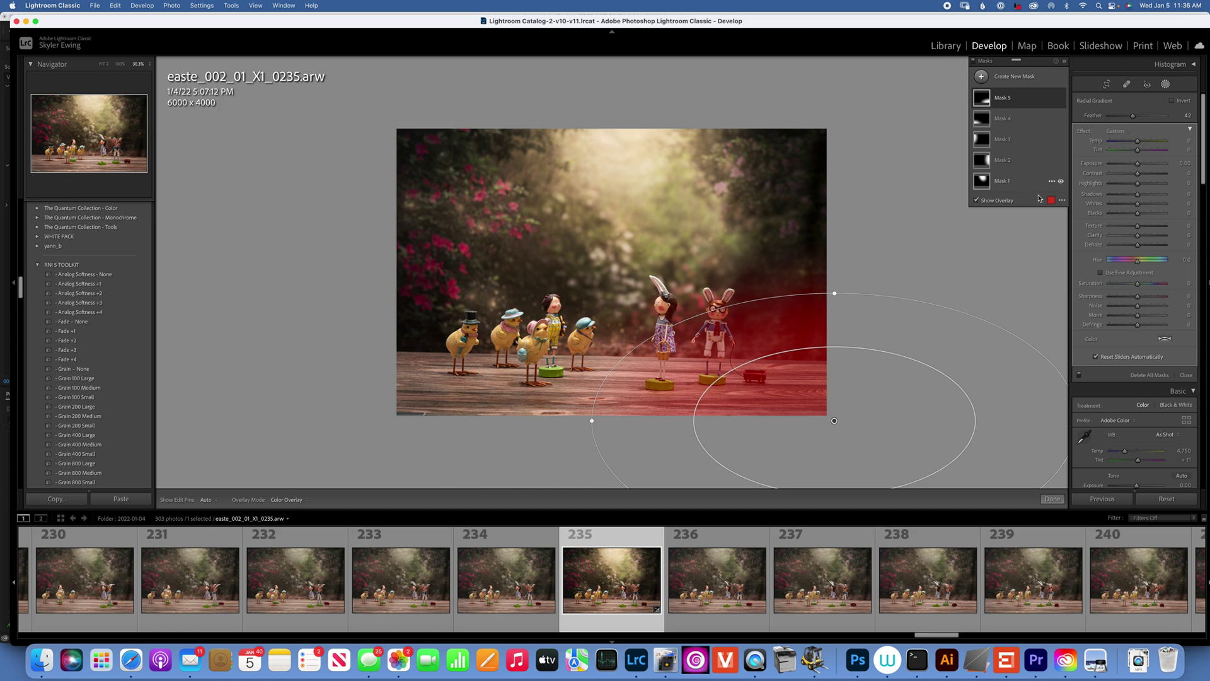
drag(1137, 166, 1137, 166)
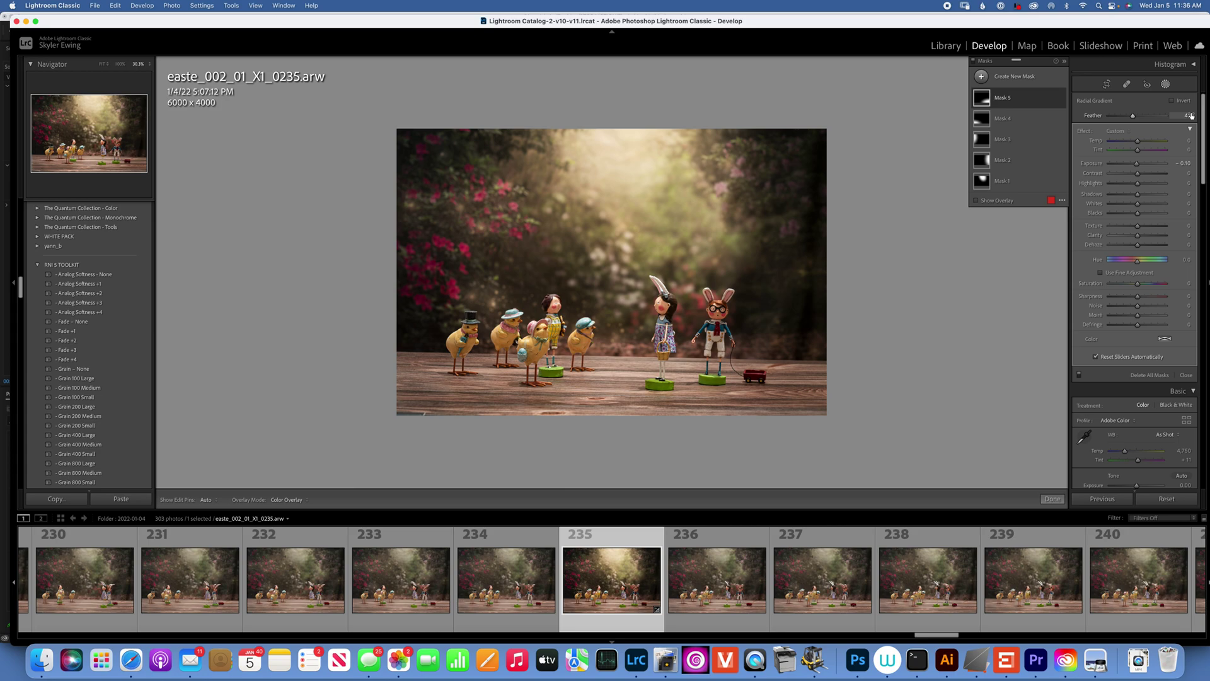
key(backslash)
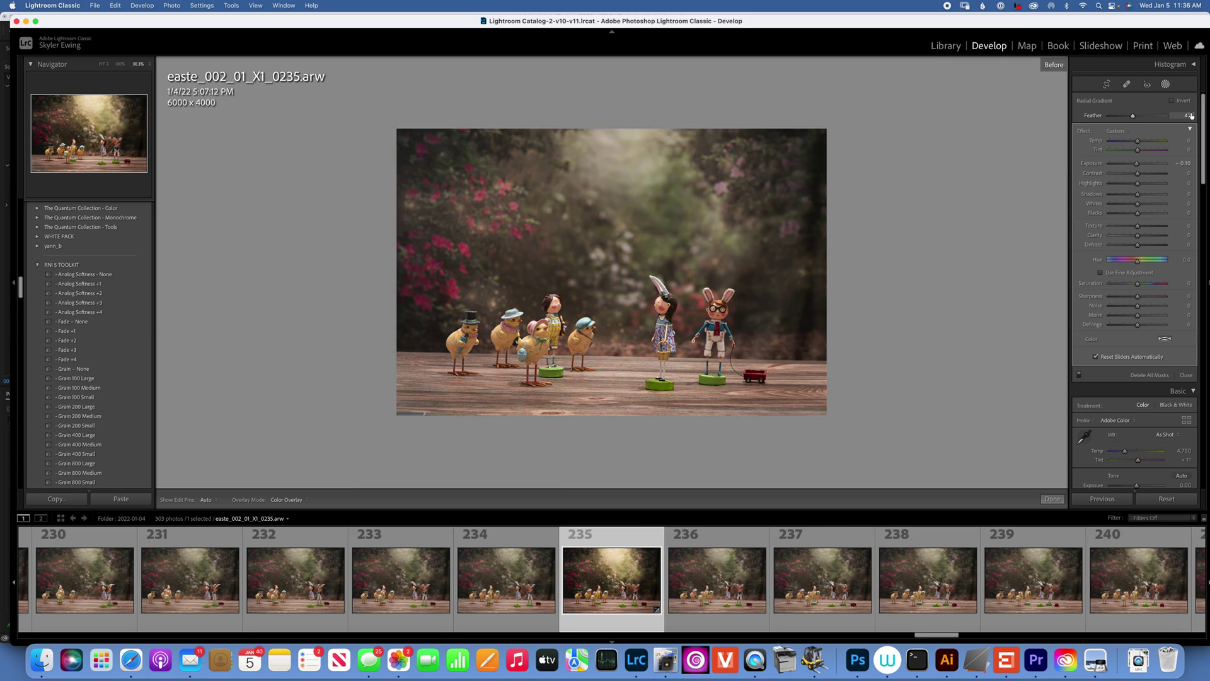
key(backslash)
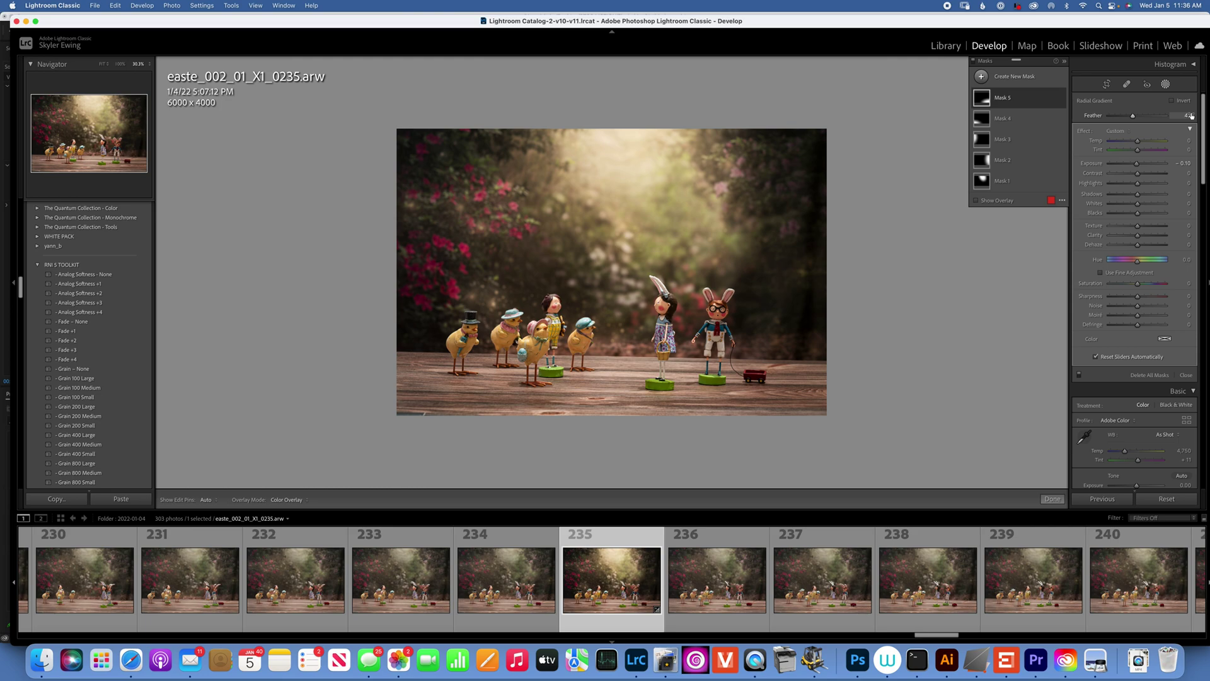
Step: Switch to the Library grid and select all 303 photos
click(951, 48)
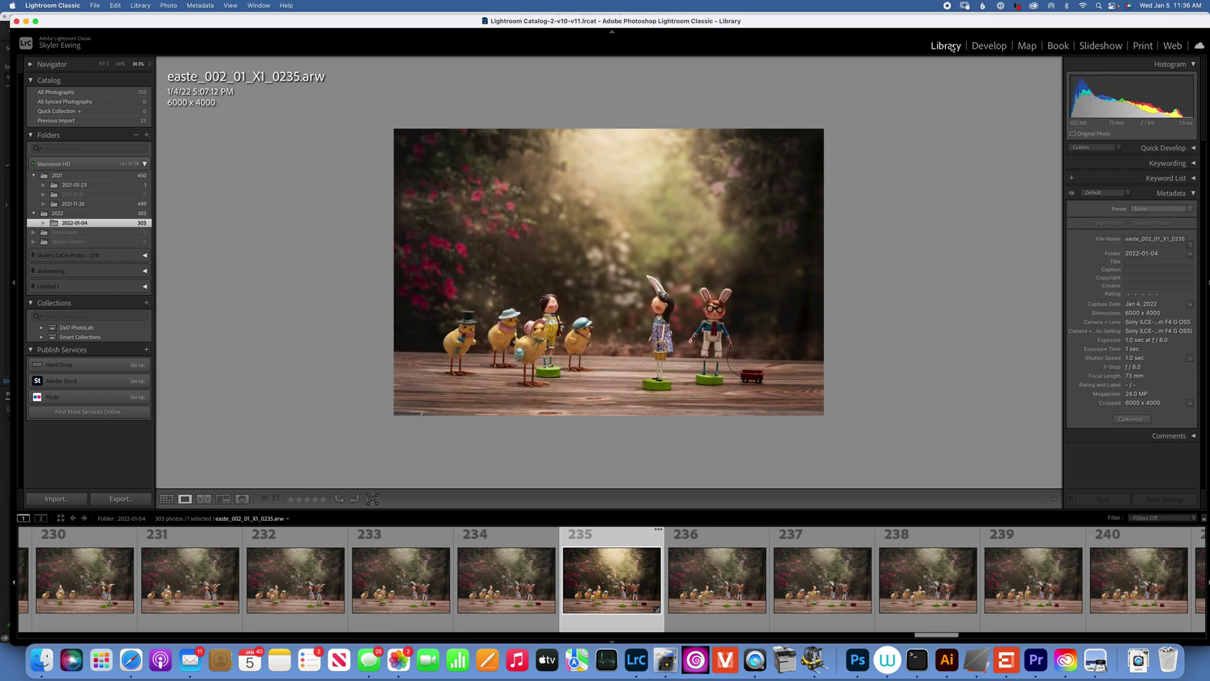
click(166, 499)
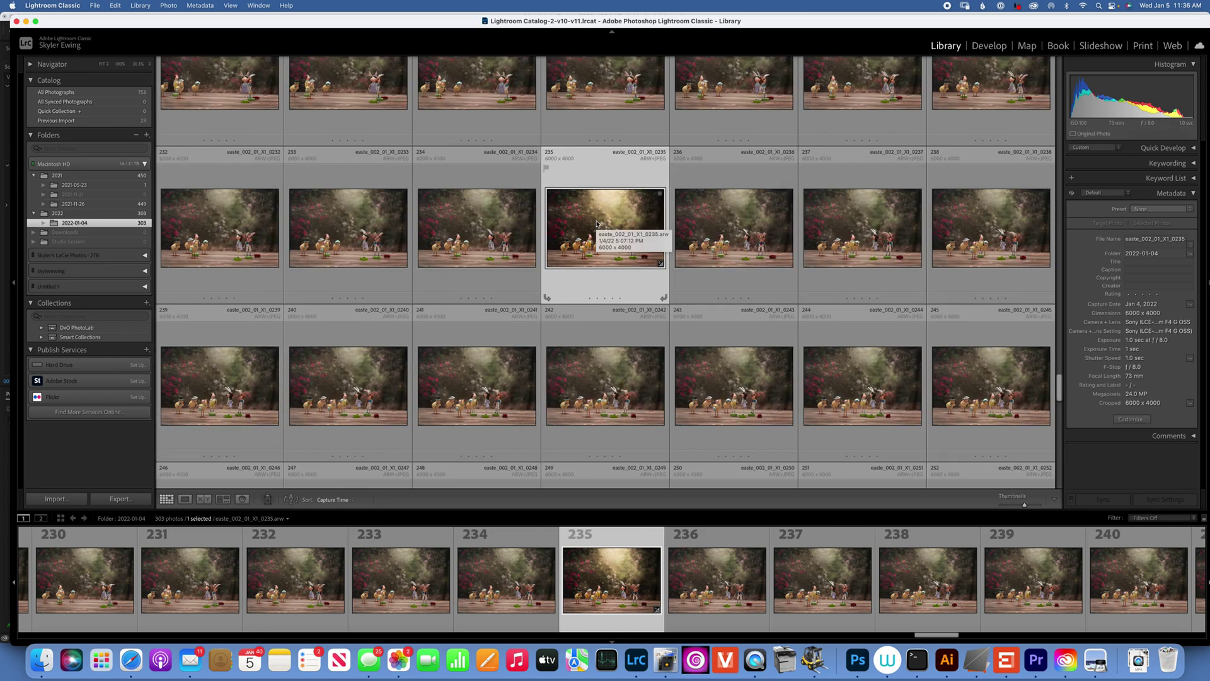
key(super+a)
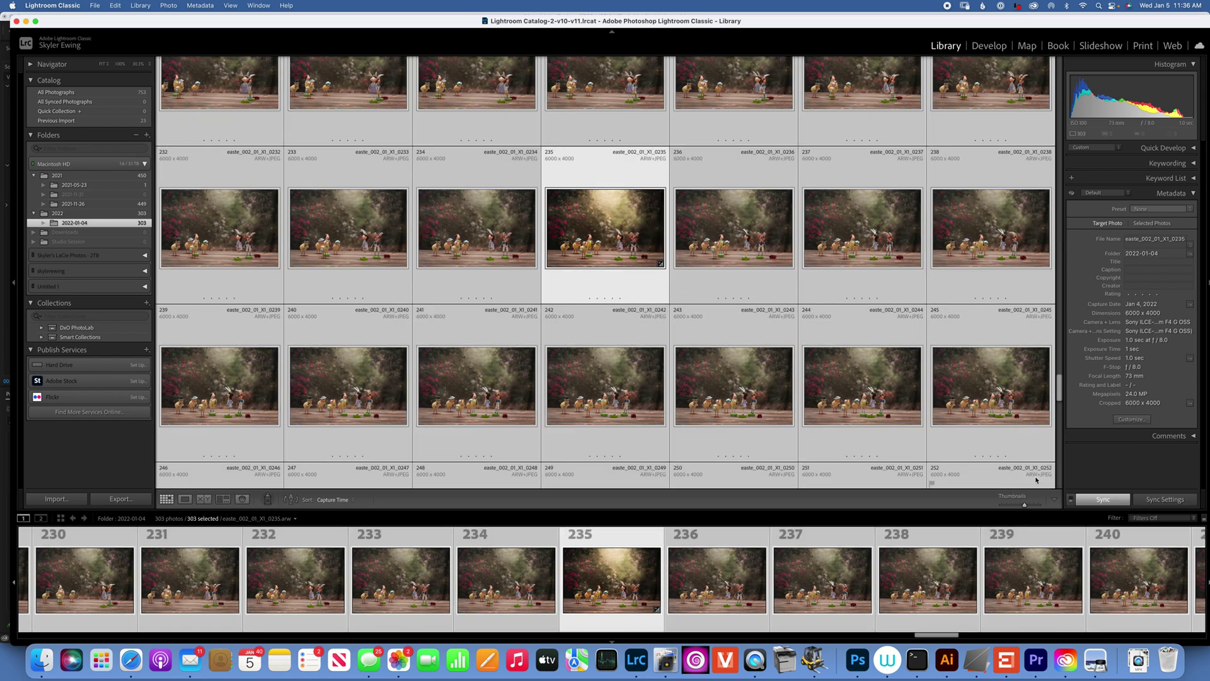
Step: Sync the settings including Masking to all selected photos, replacing their existing masks
click(1165, 499)
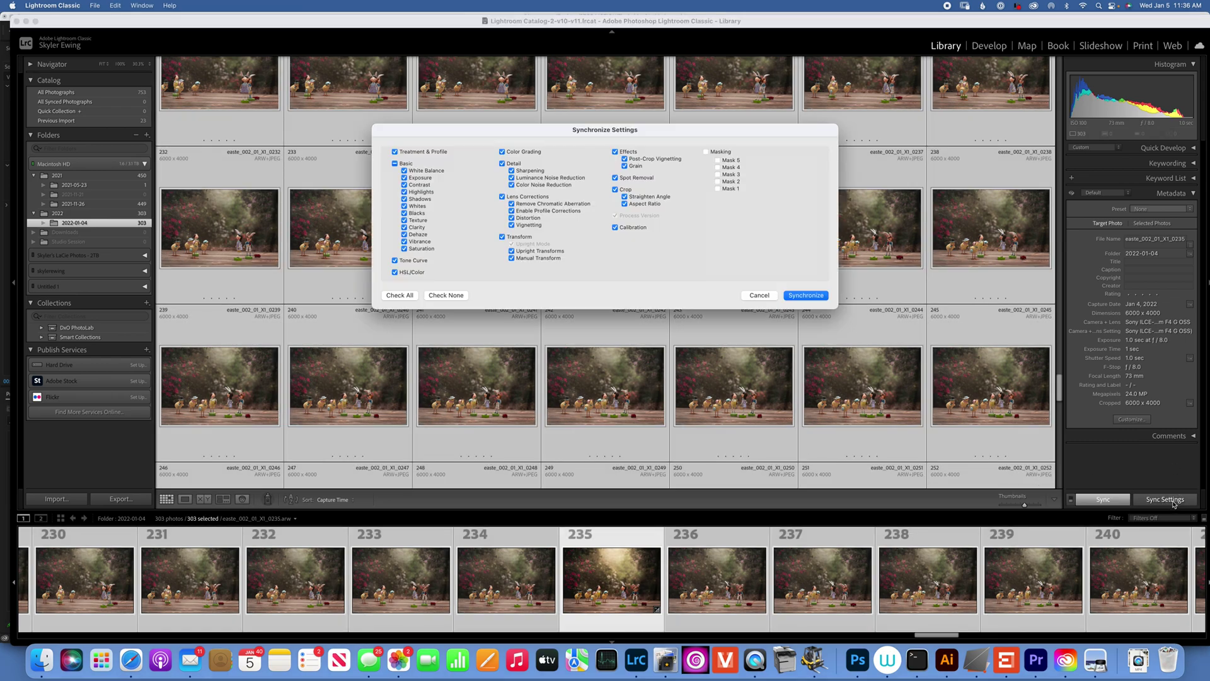
click(706, 152)
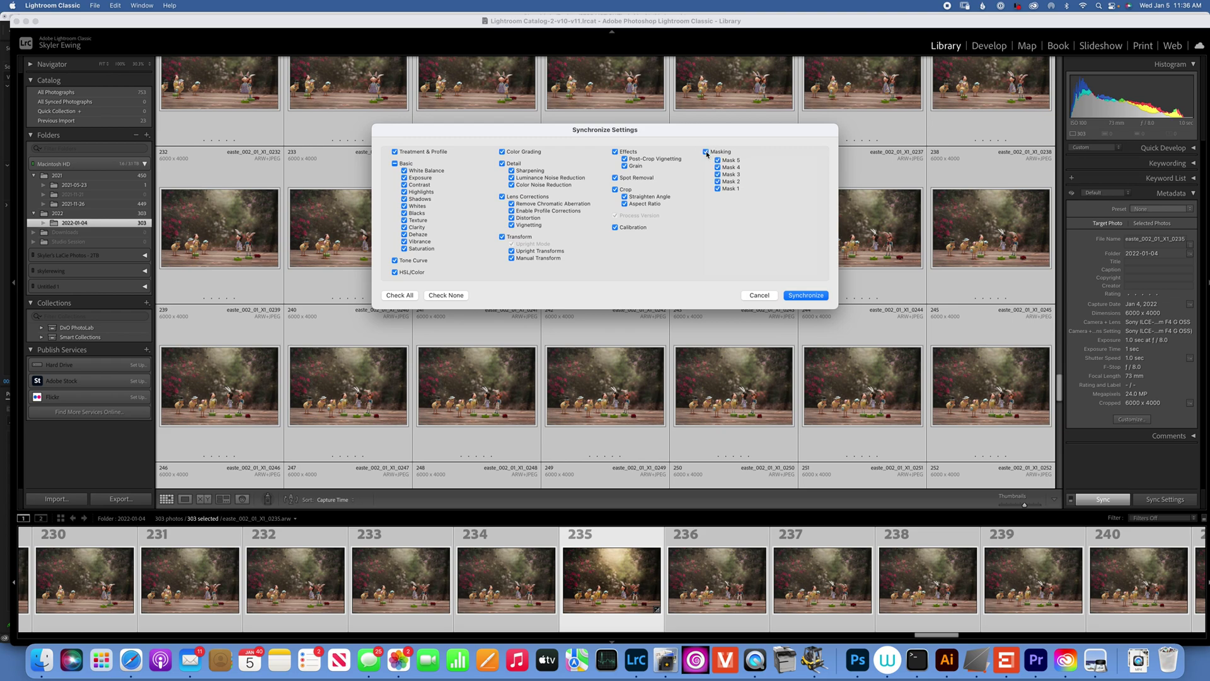
click(816, 297)
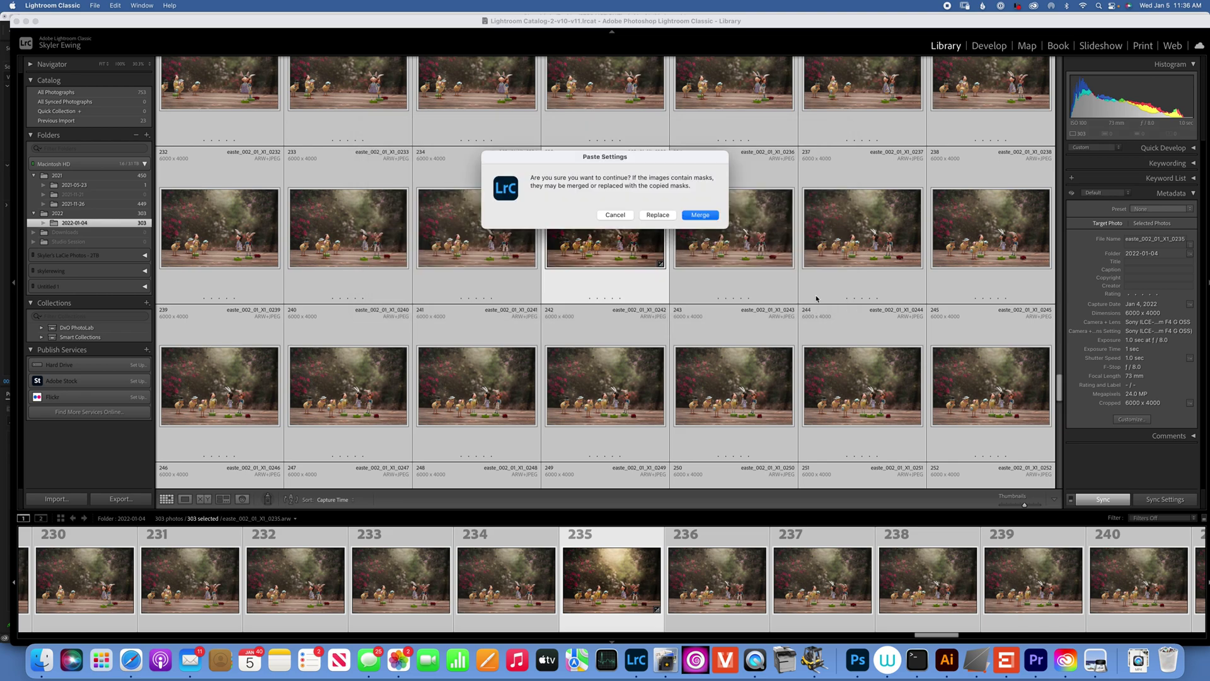
click(657, 215)
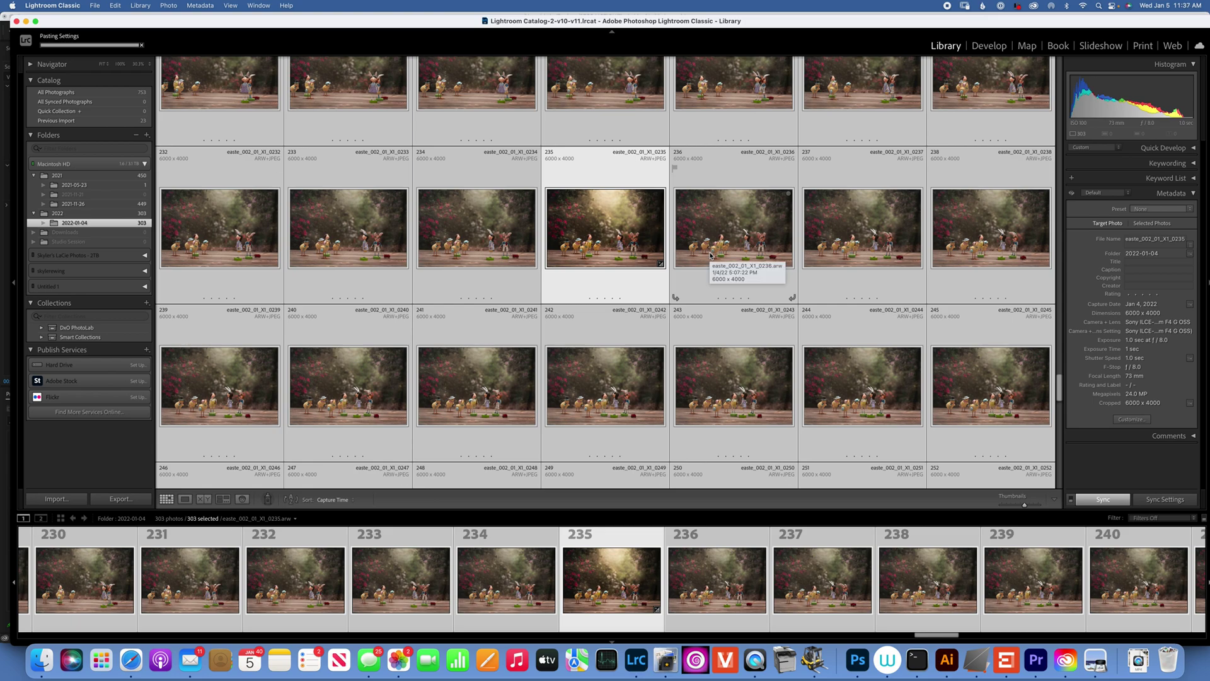
scroll(711, 255, up, 1)
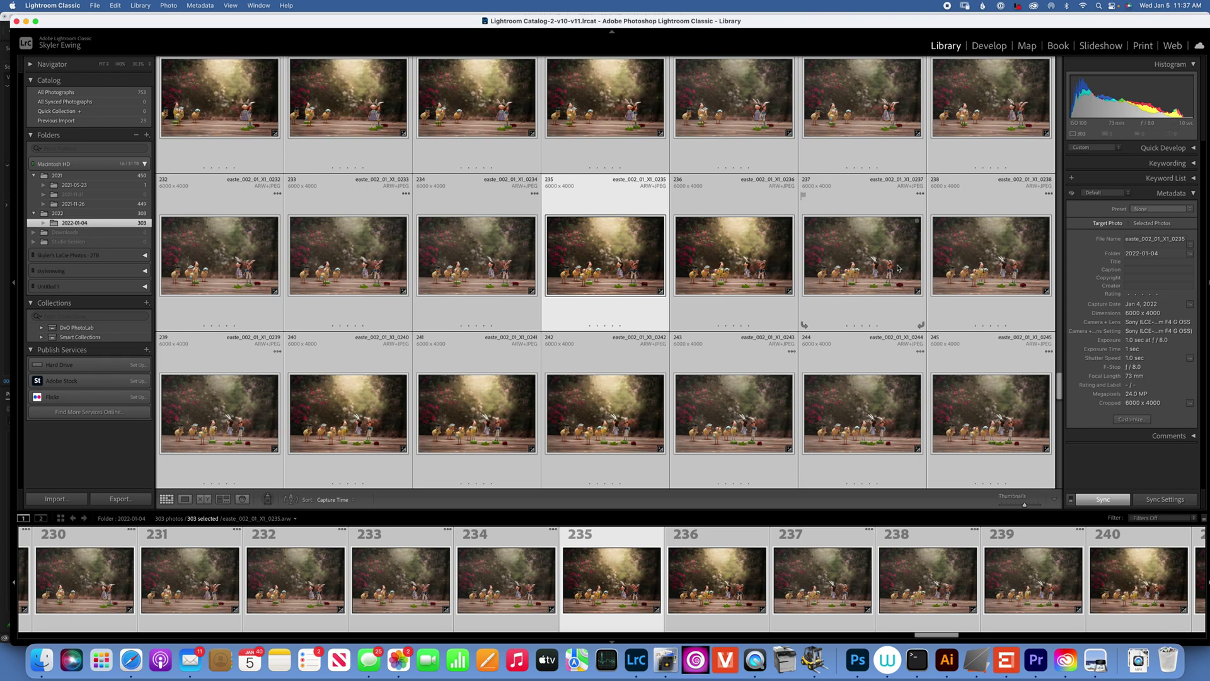
scroll(897, 267, up, 1)
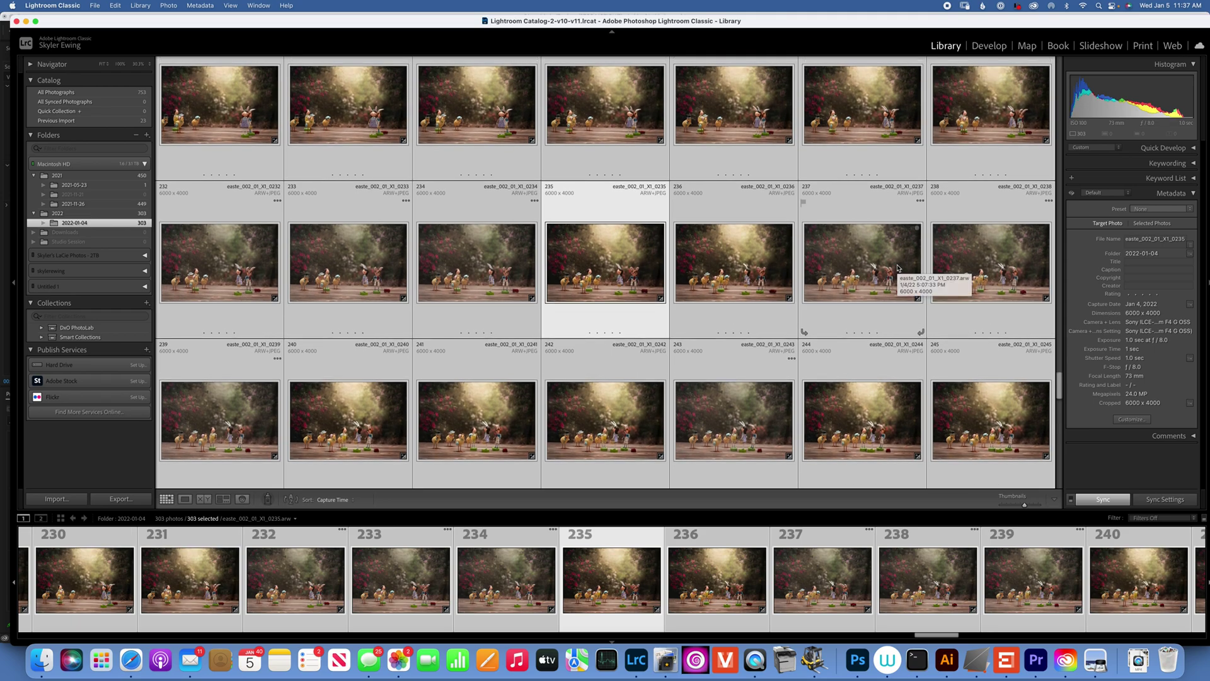
scroll(897, 267, up, 3)
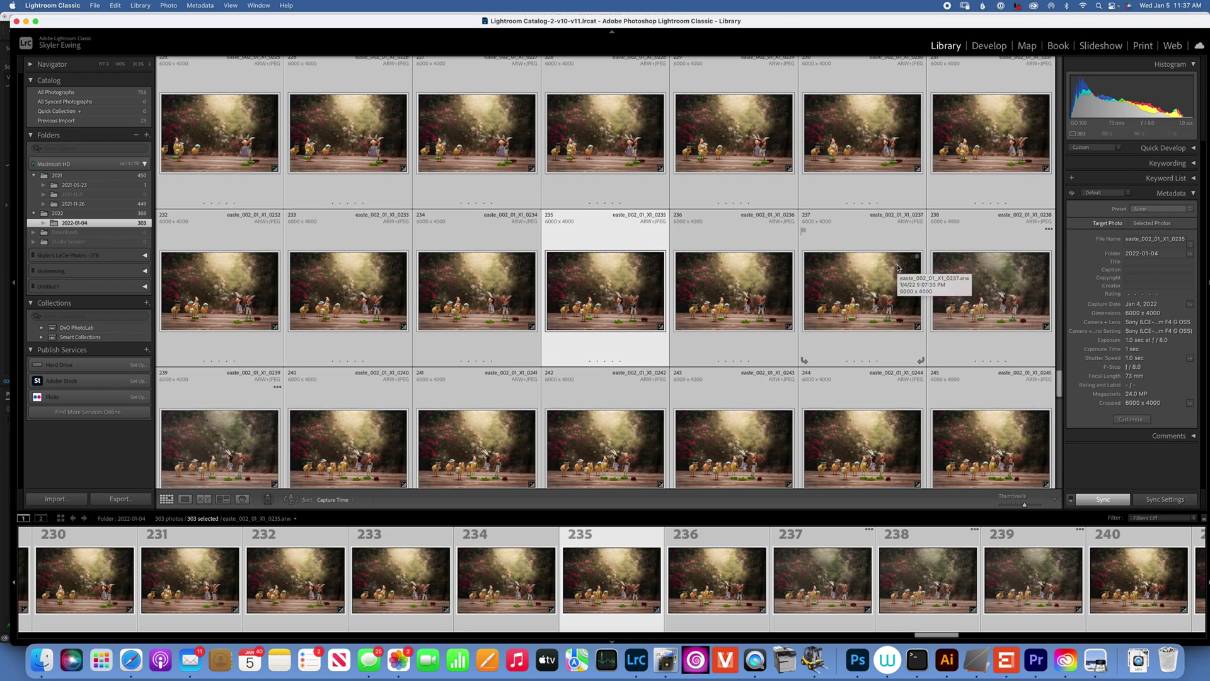
scroll(897, 267, up, 5)
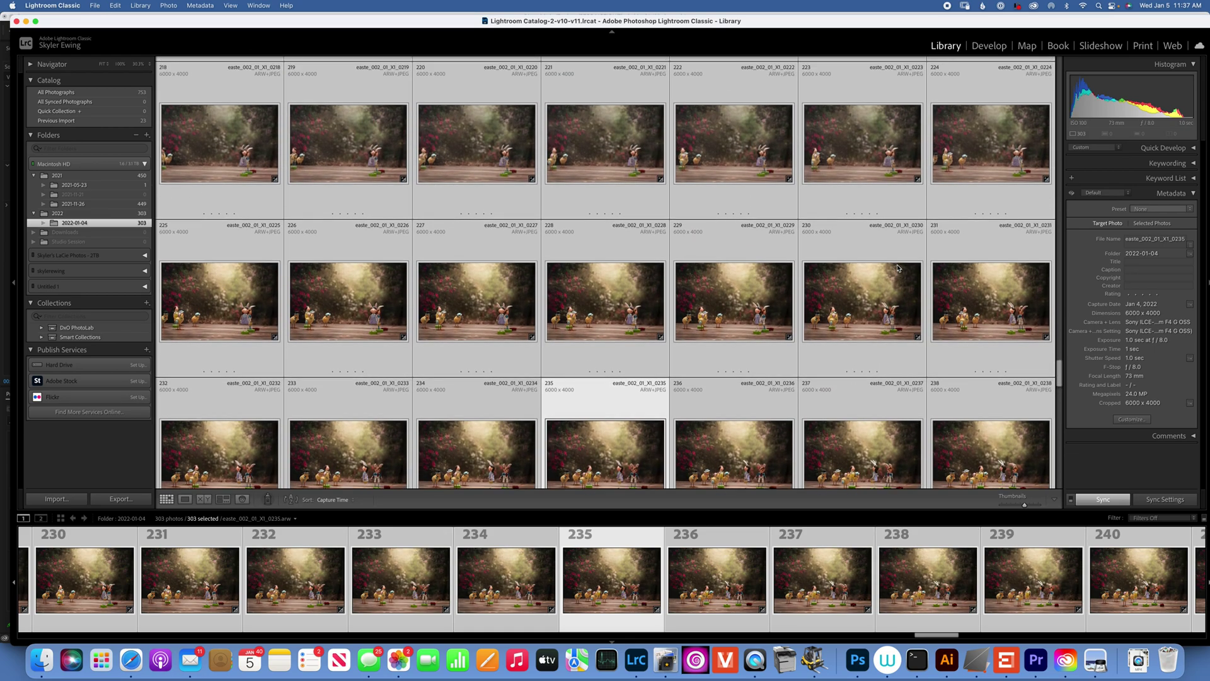
scroll(897, 268, up, 5)
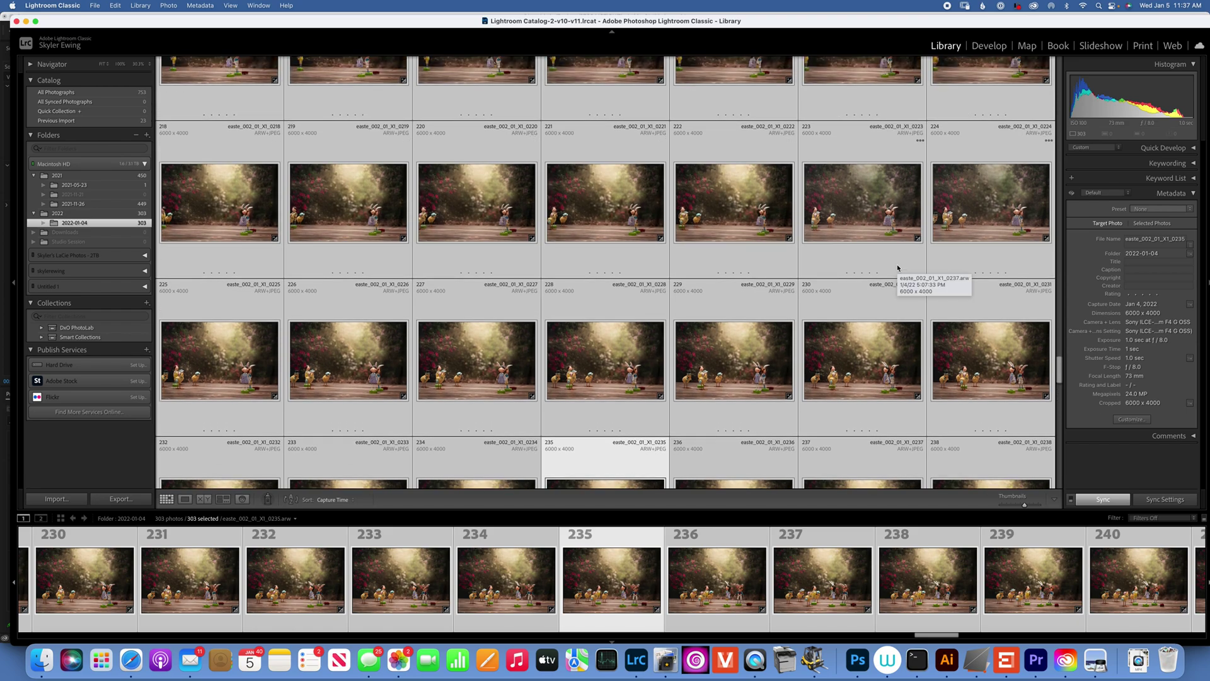
scroll(897, 267, up, 1)
scroll(898, 268, up, 20)
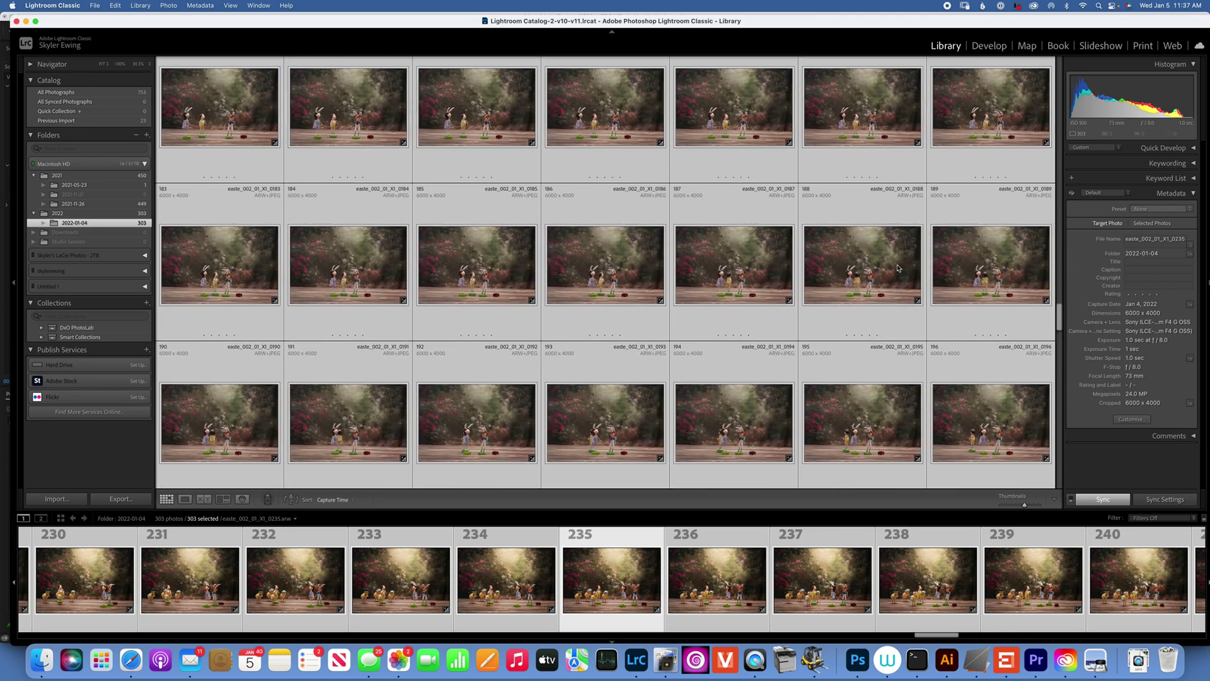
scroll(897, 268, up, 20)
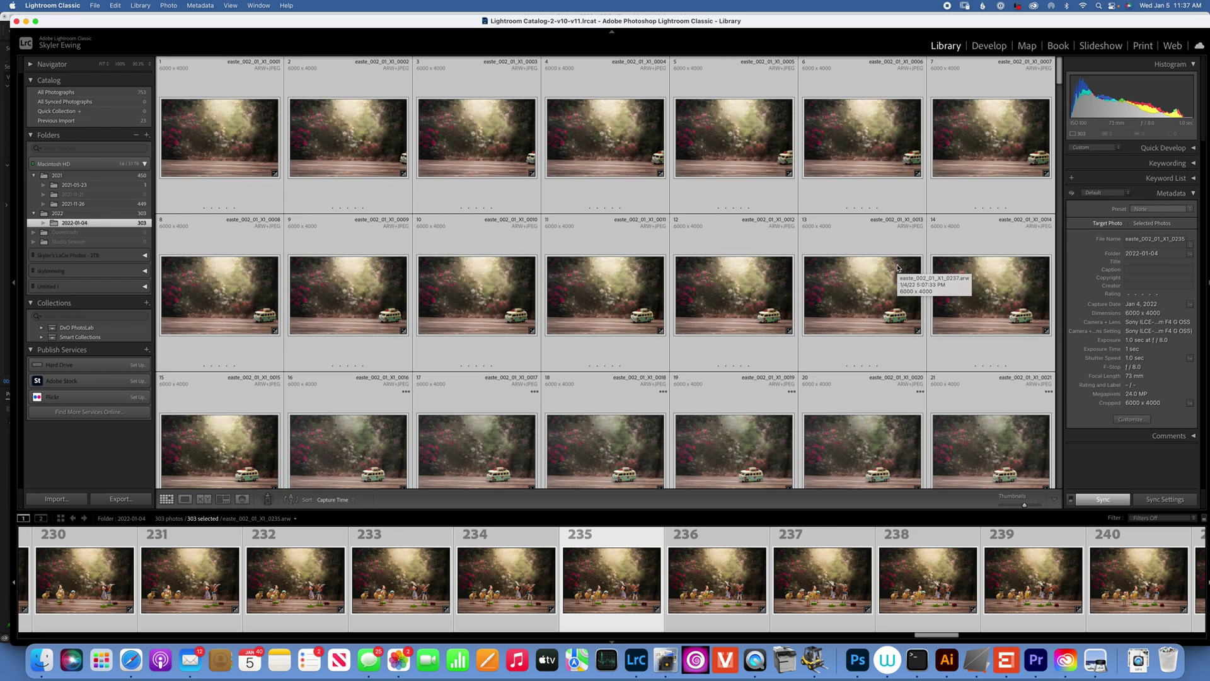
scroll(898, 268, down, 2)
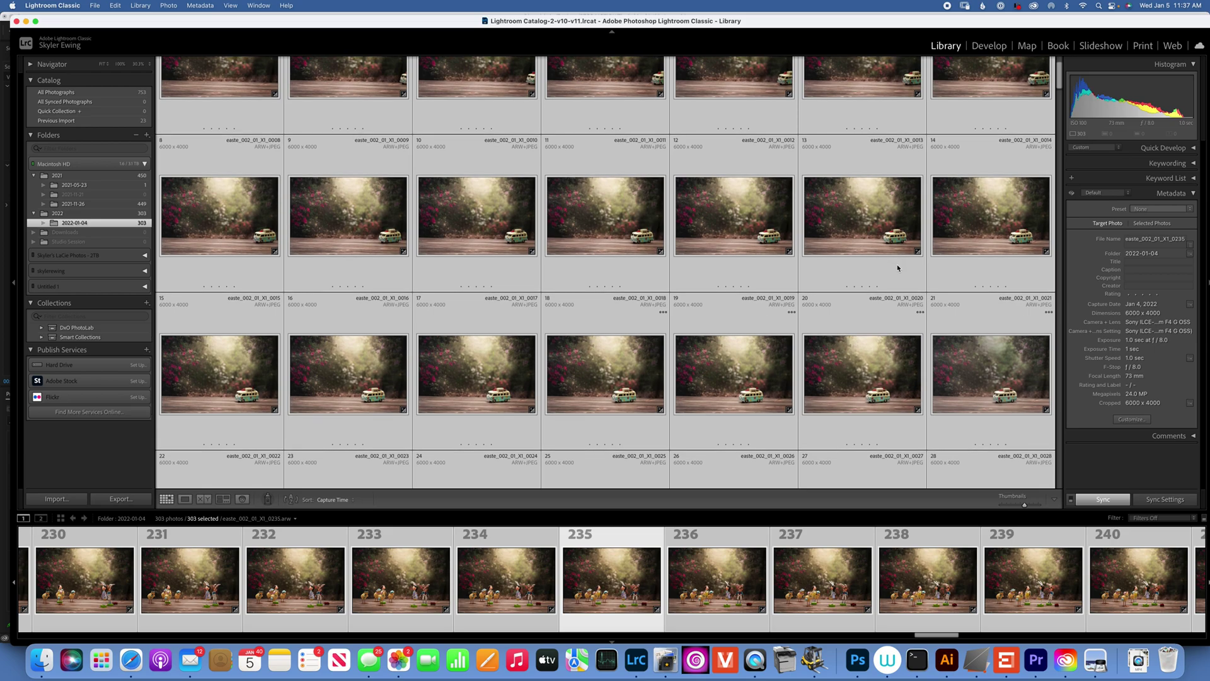
scroll(898, 268, up, 2)
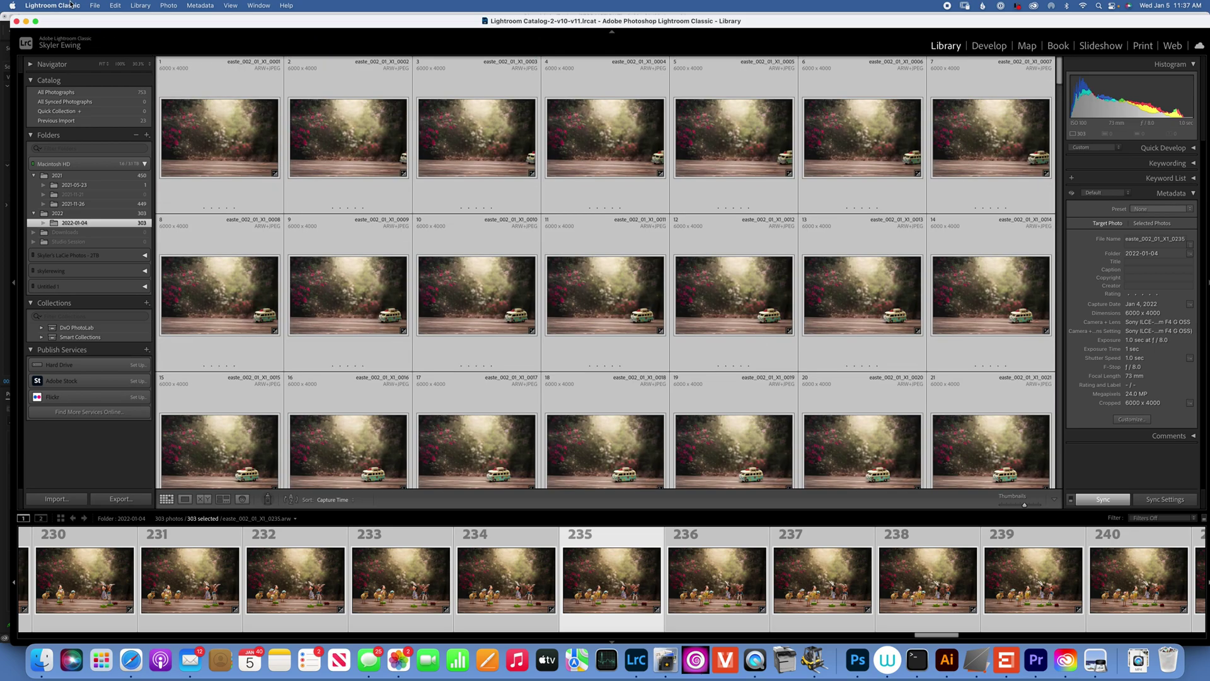
Step: Make the first frame active, visiting Develop and returning to the Library grid
click(217, 116)
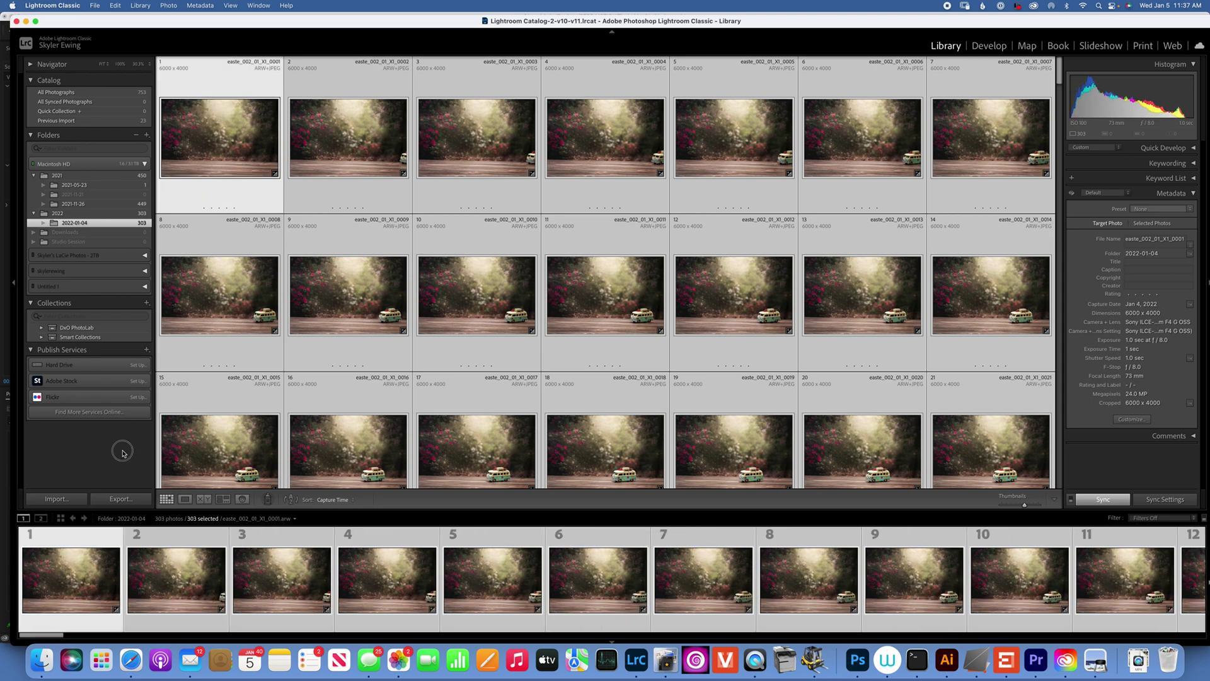
click(987, 49)
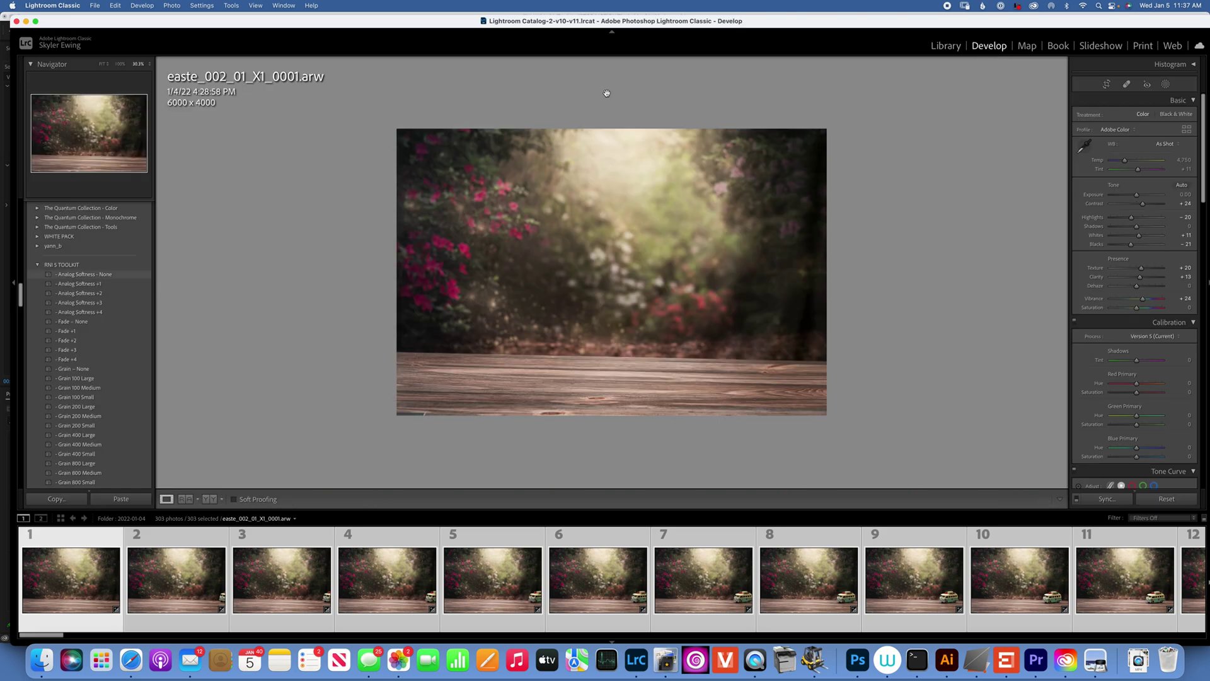
click(949, 48)
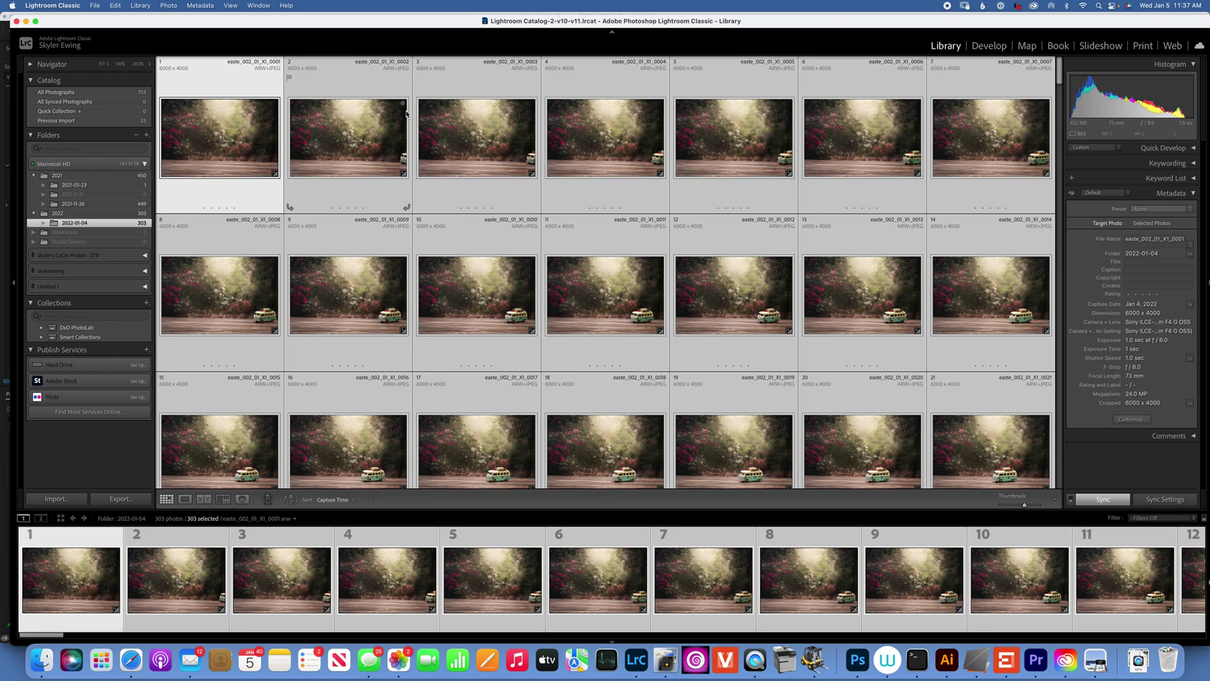
Step: Open File > Export for the 303 frames and bring up a Finder window on the Desktop
click(94, 6)
click(119, 150)
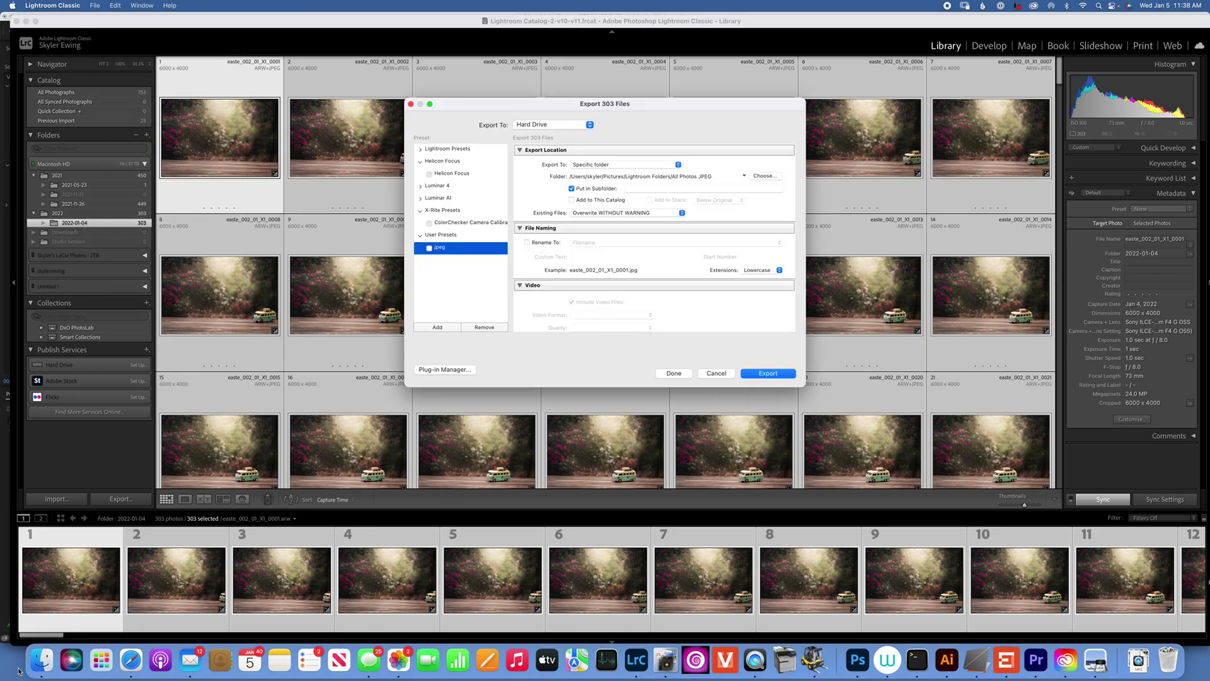
click(38, 666)
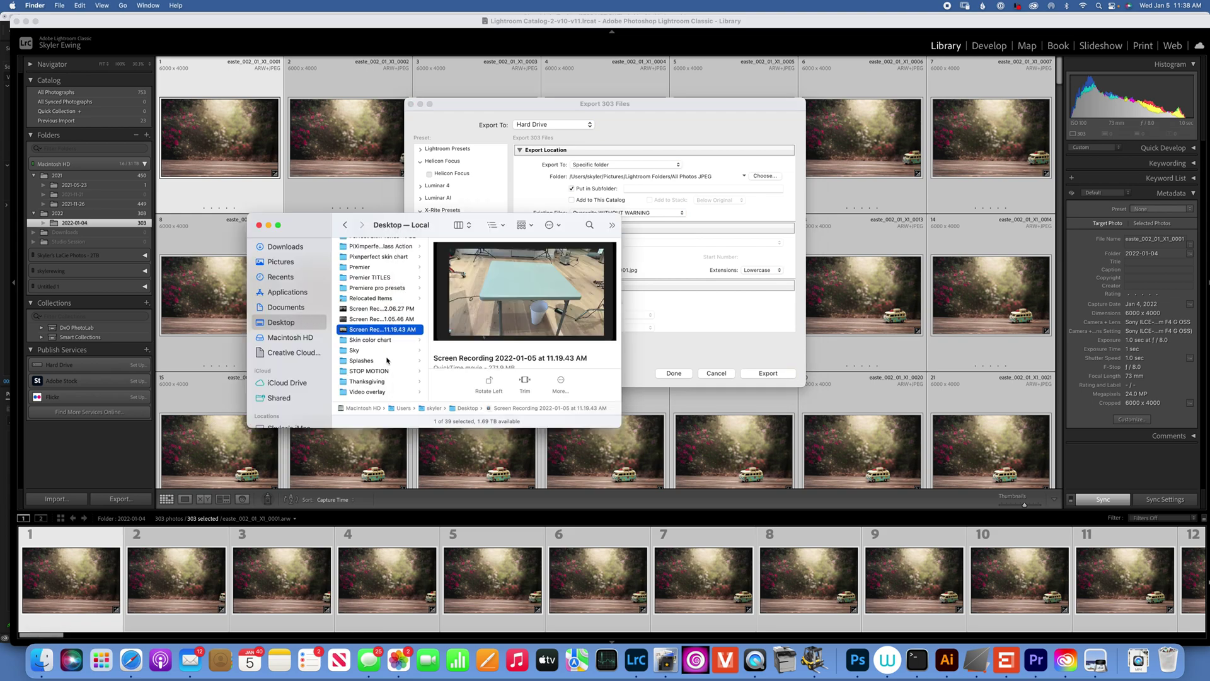
Step: Create an 'easter' folder in Desktop > STOP MOTION > Edited photos, close Finder, and start choosing the export destination
click(369, 372)
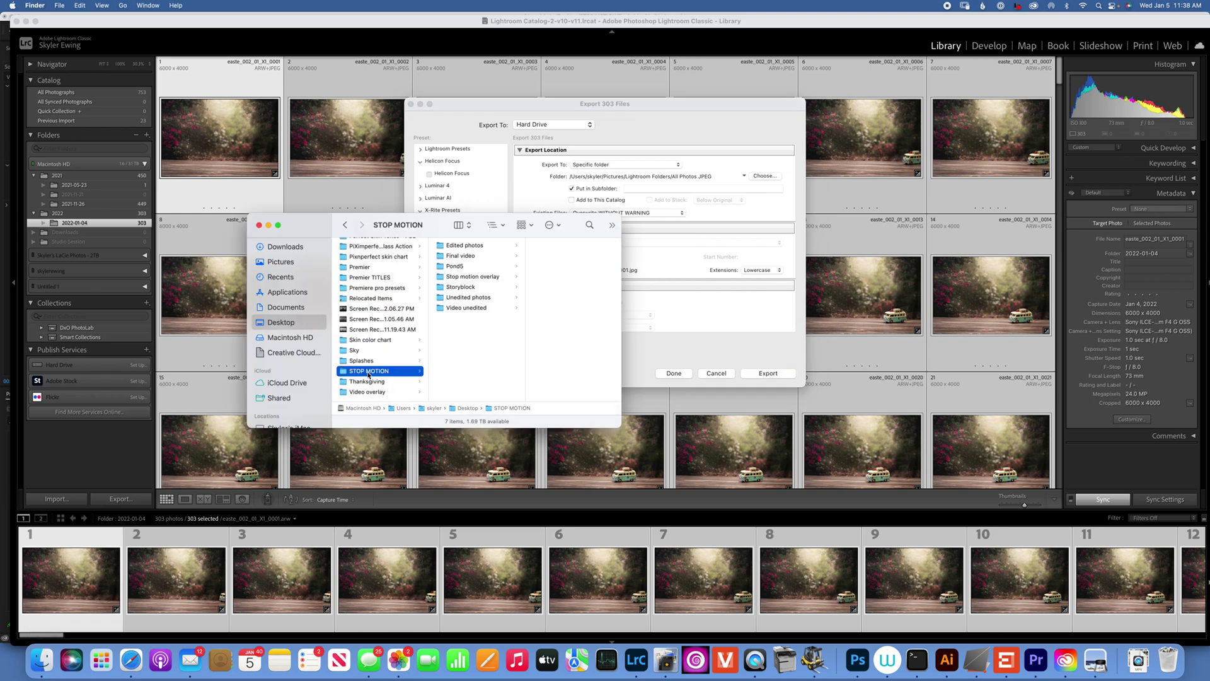
click(480, 246)
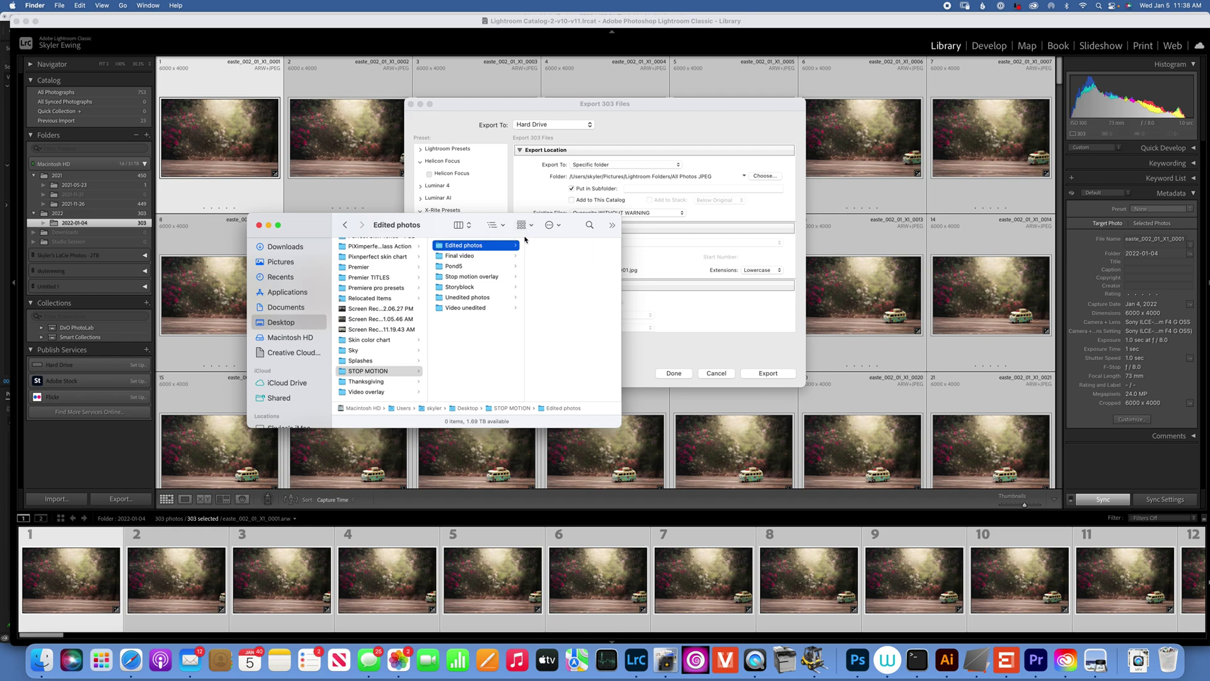
click(609, 226)
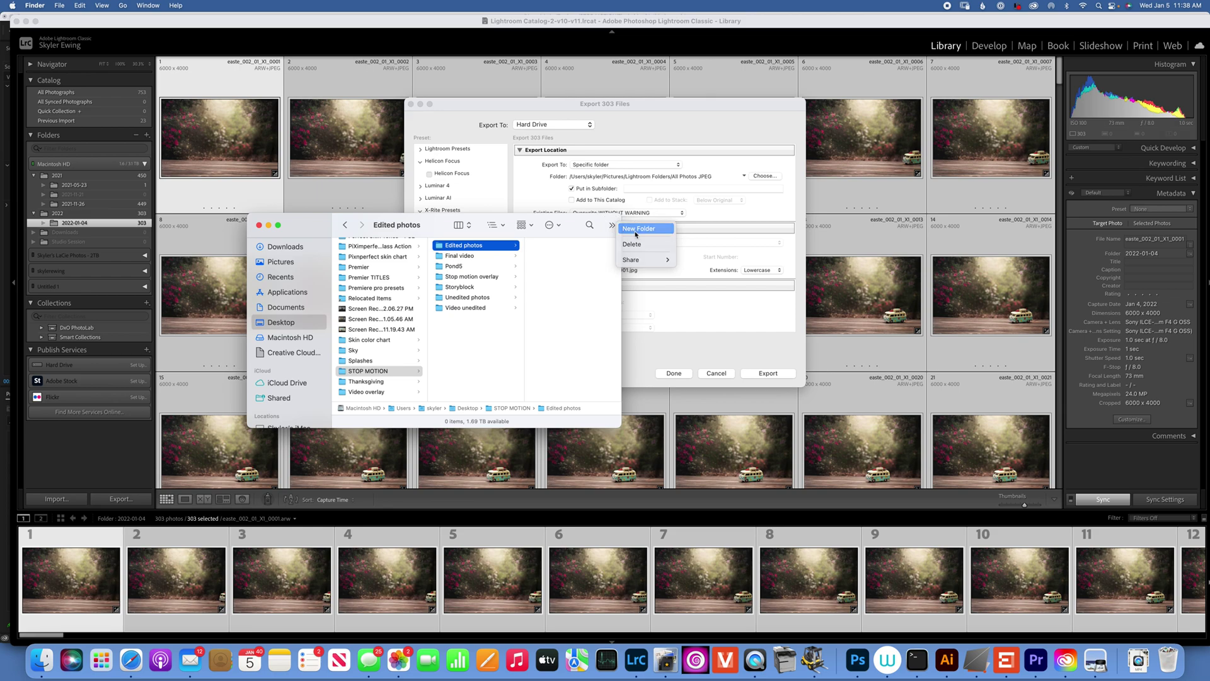
click(636, 235)
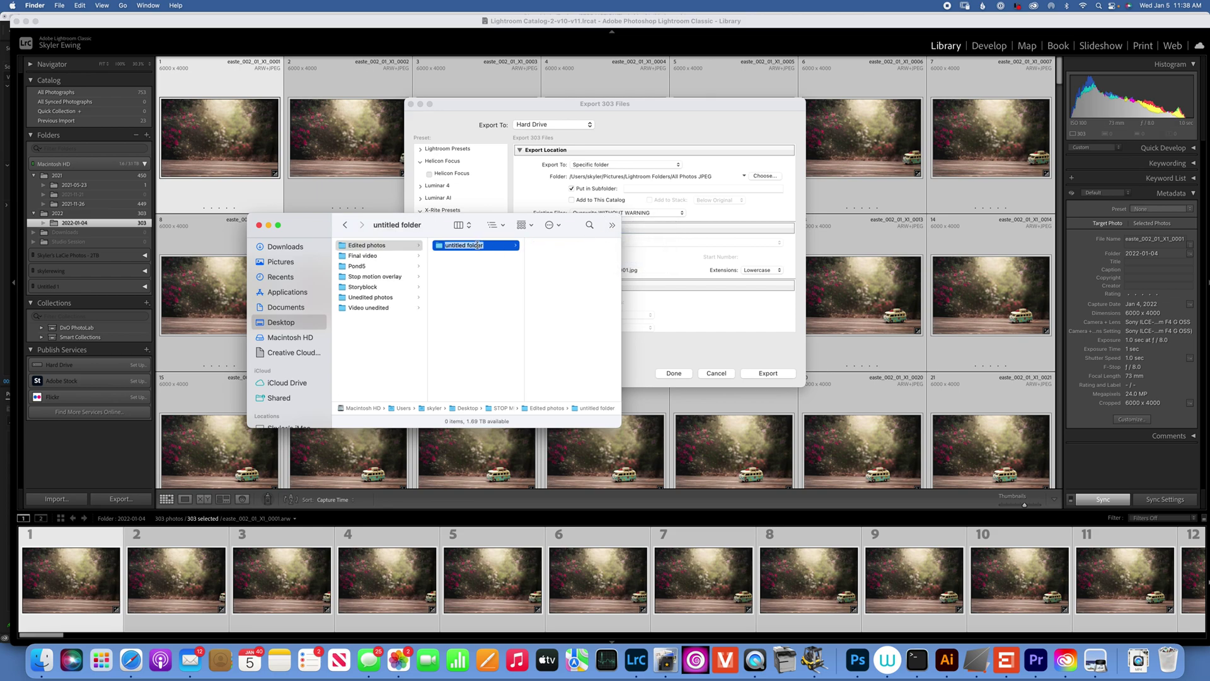
text(easter)
click(480, 270)
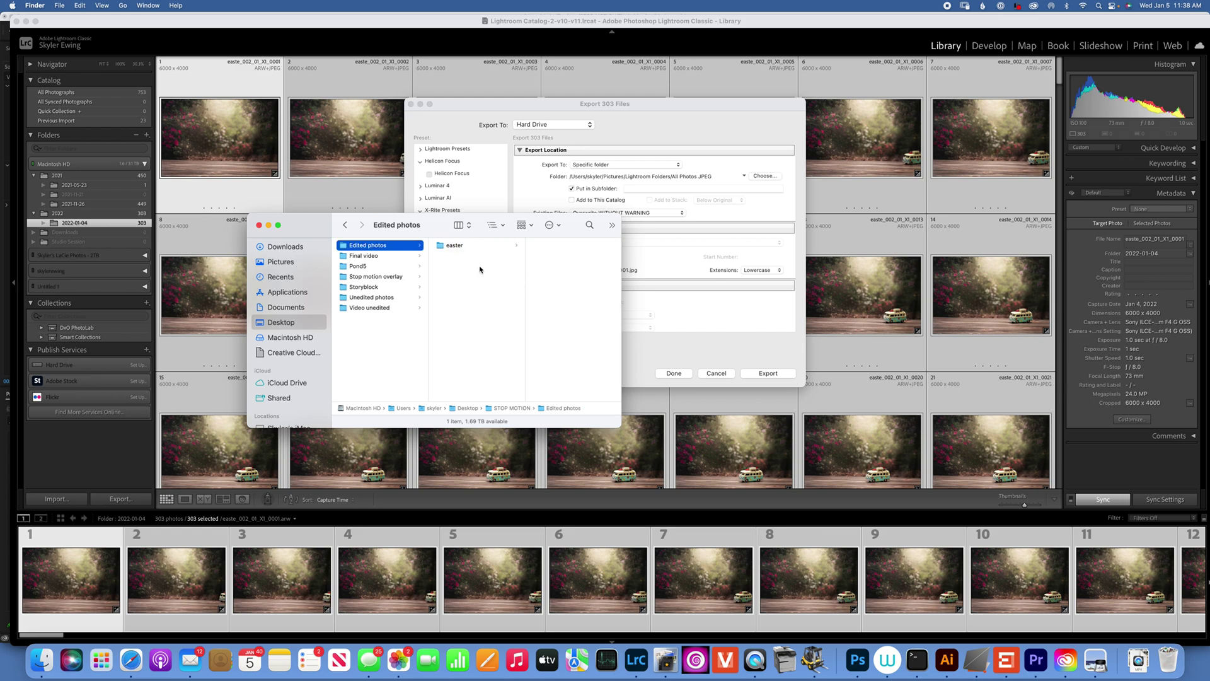
click(259, 225)
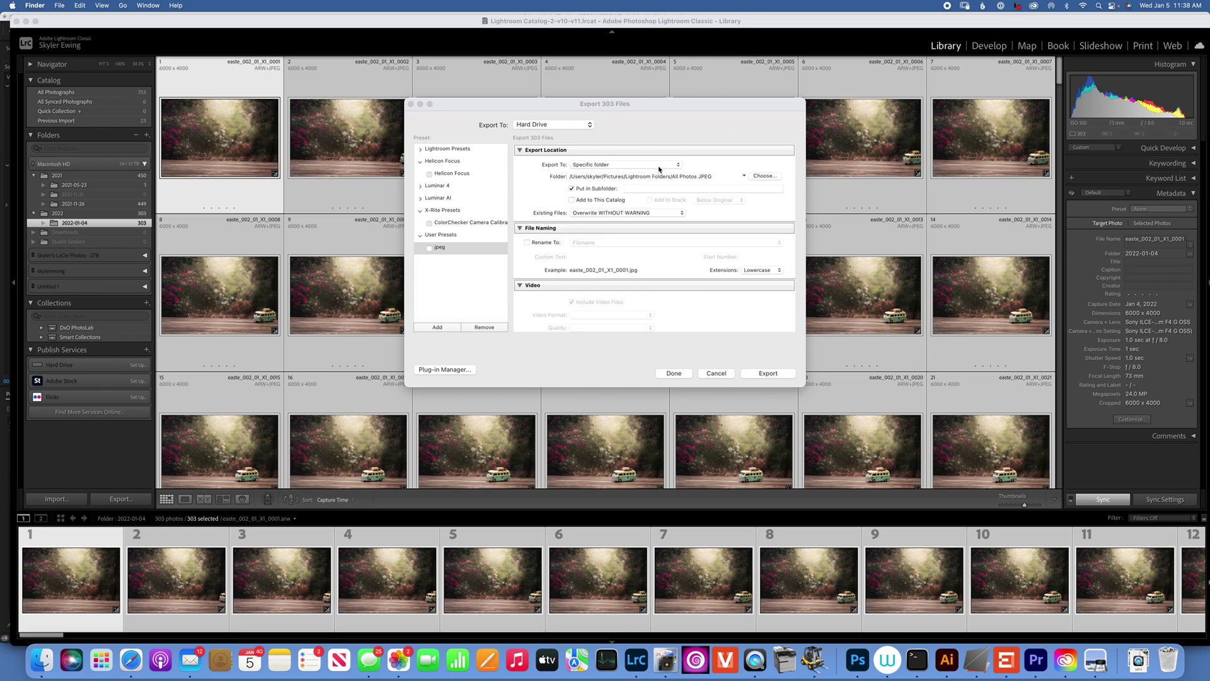
click(764, 177)
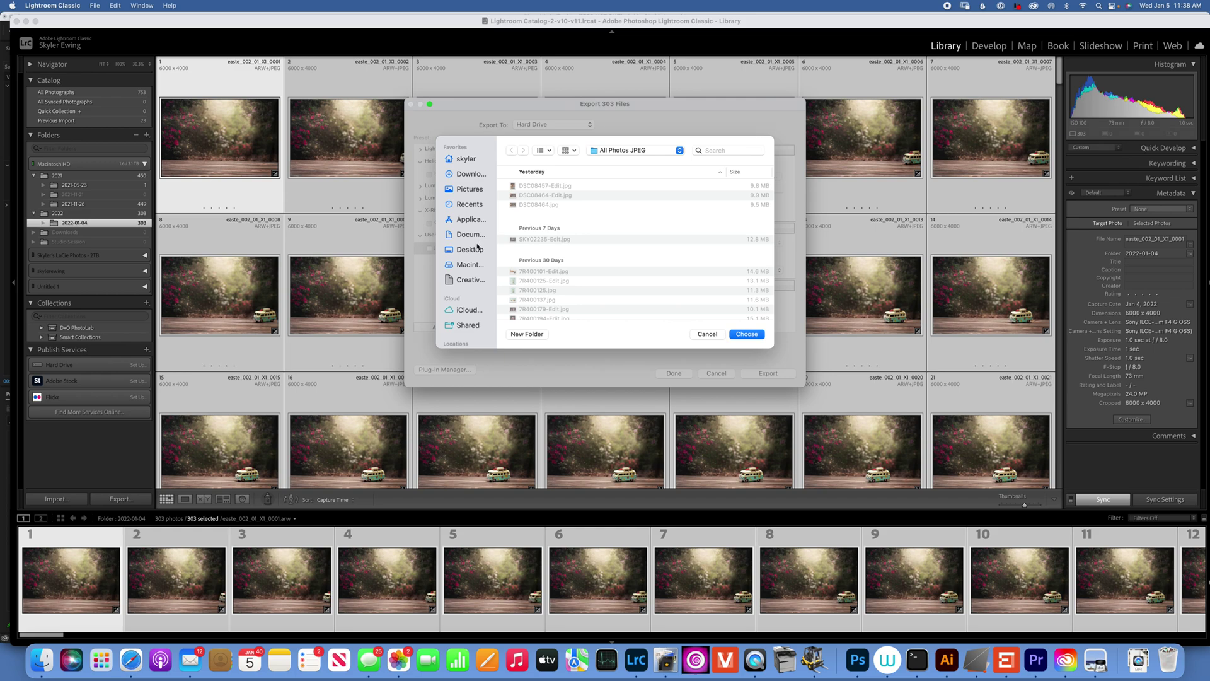
Step: Choose Desktop > STOP MOTION > Edited photos > easter as the export folder
click(476, 251)
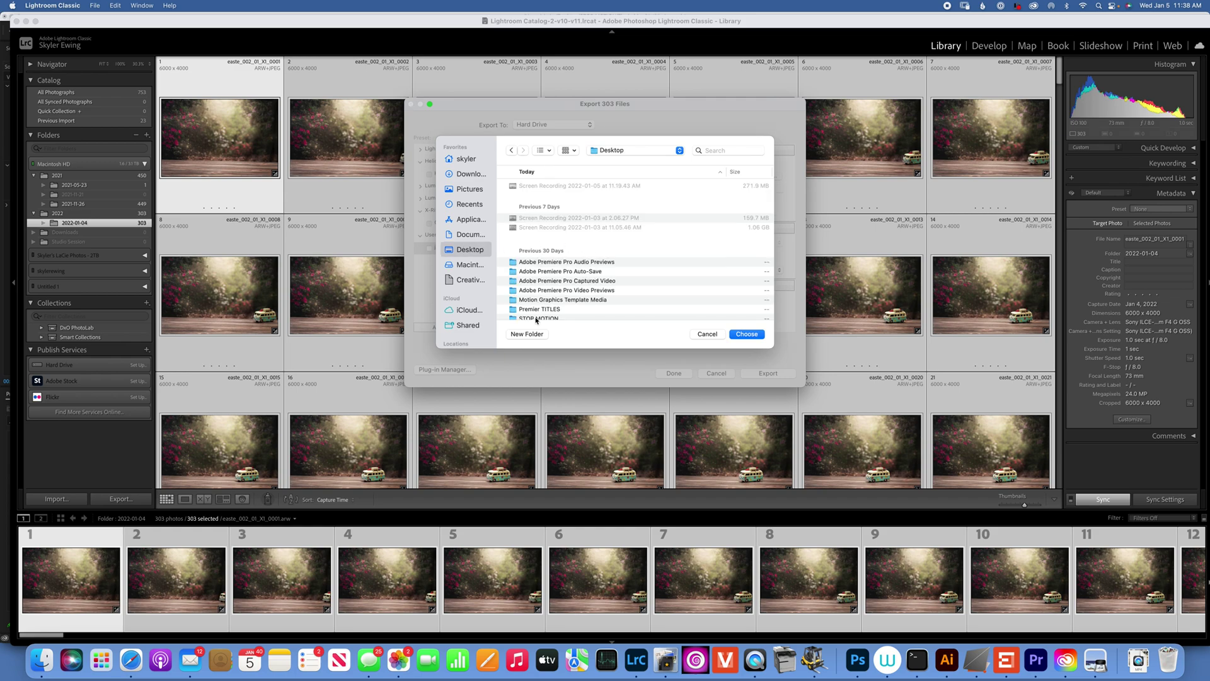
scroll(543, 302, down, 3)
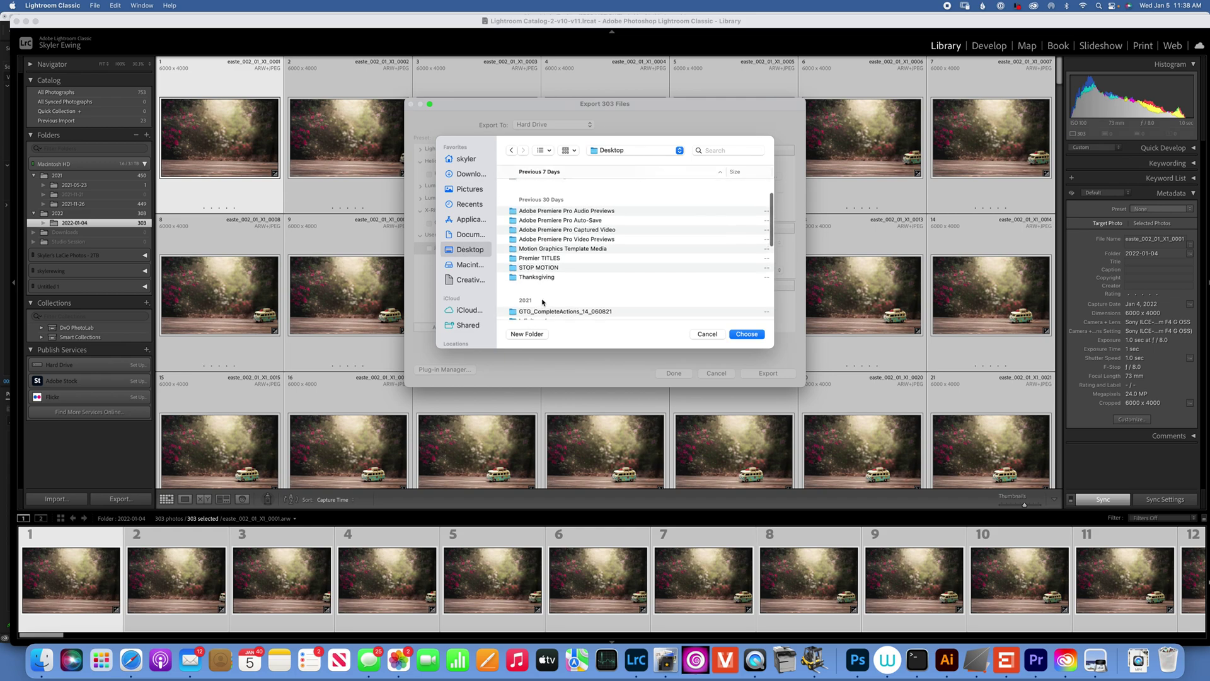
double_click(533, 264)
double_click(538, 185)
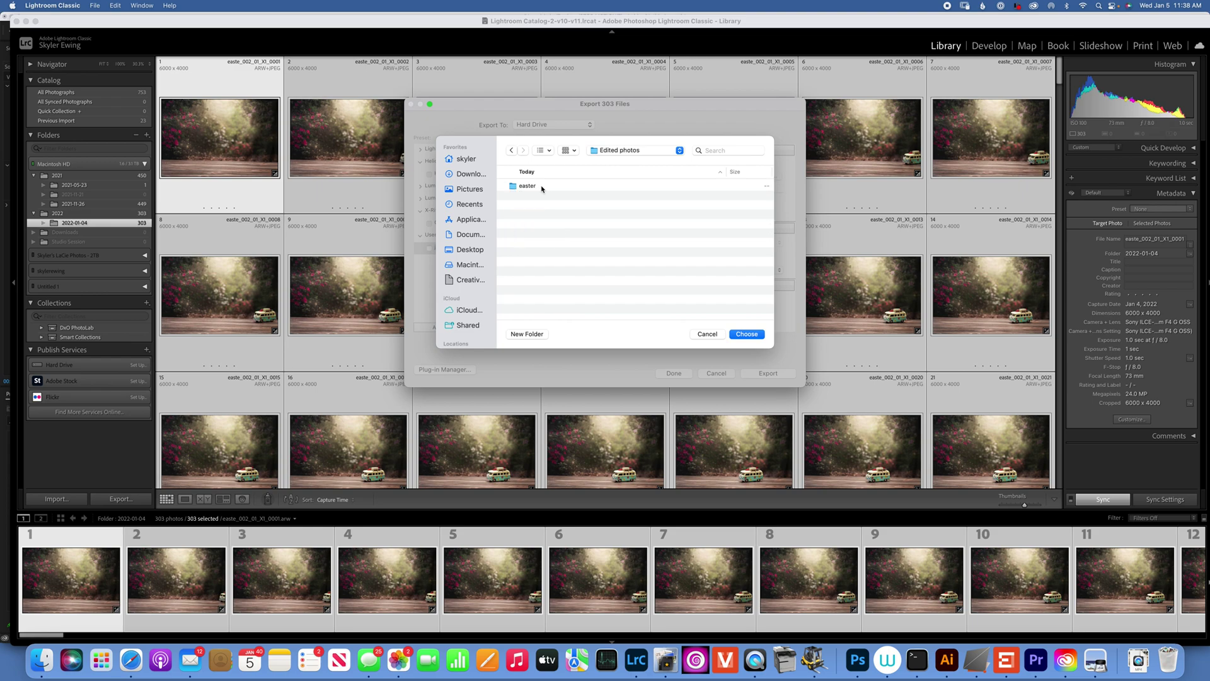
click(530, 187)
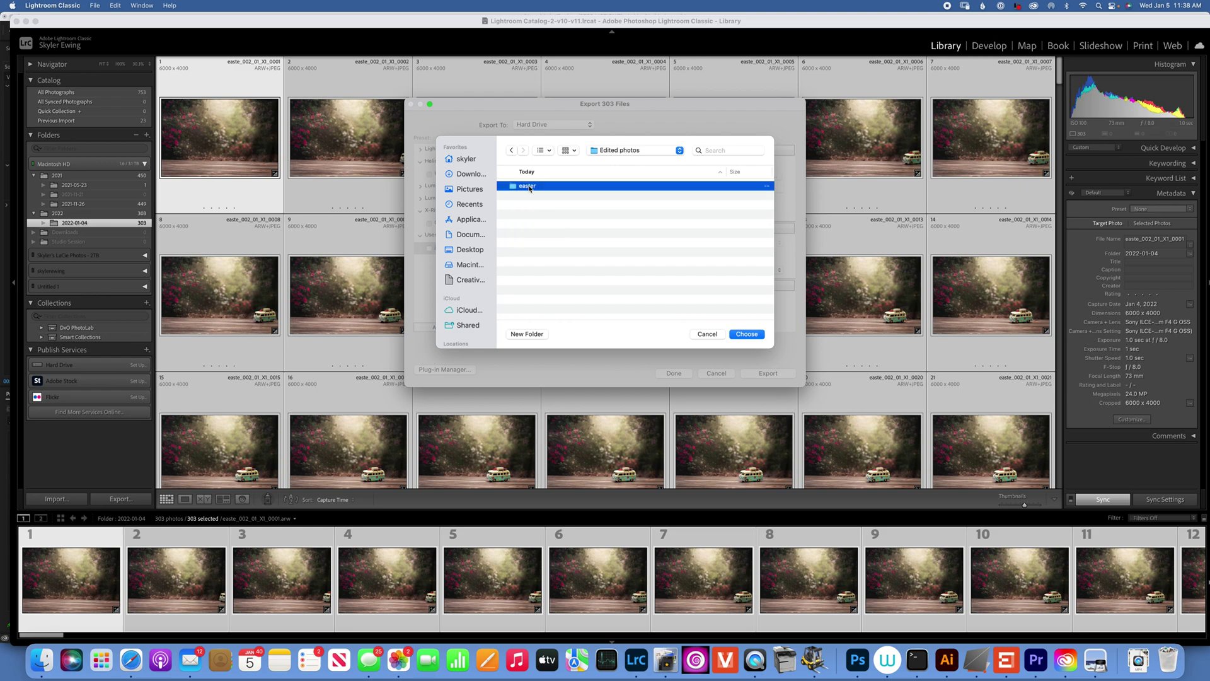
click(751, 336)
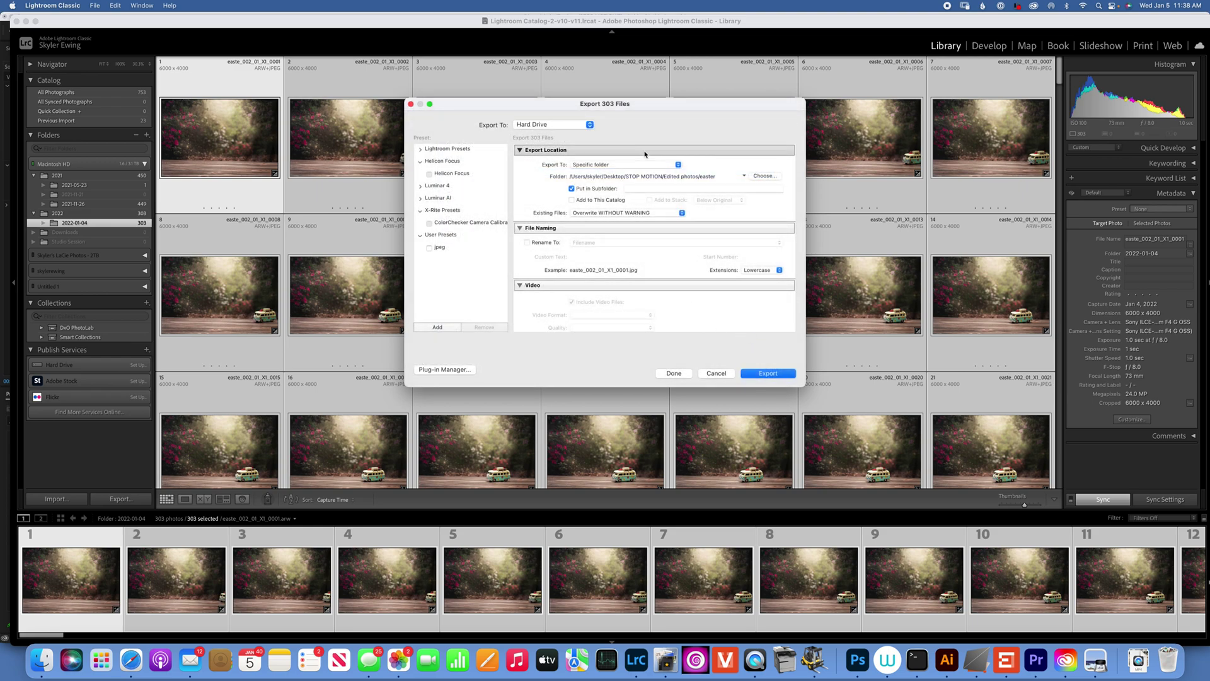
Step: Rename exported files with the 'Custom Name - Sequence' template and export all 303 frames
scroll(652, 211, down, 1)
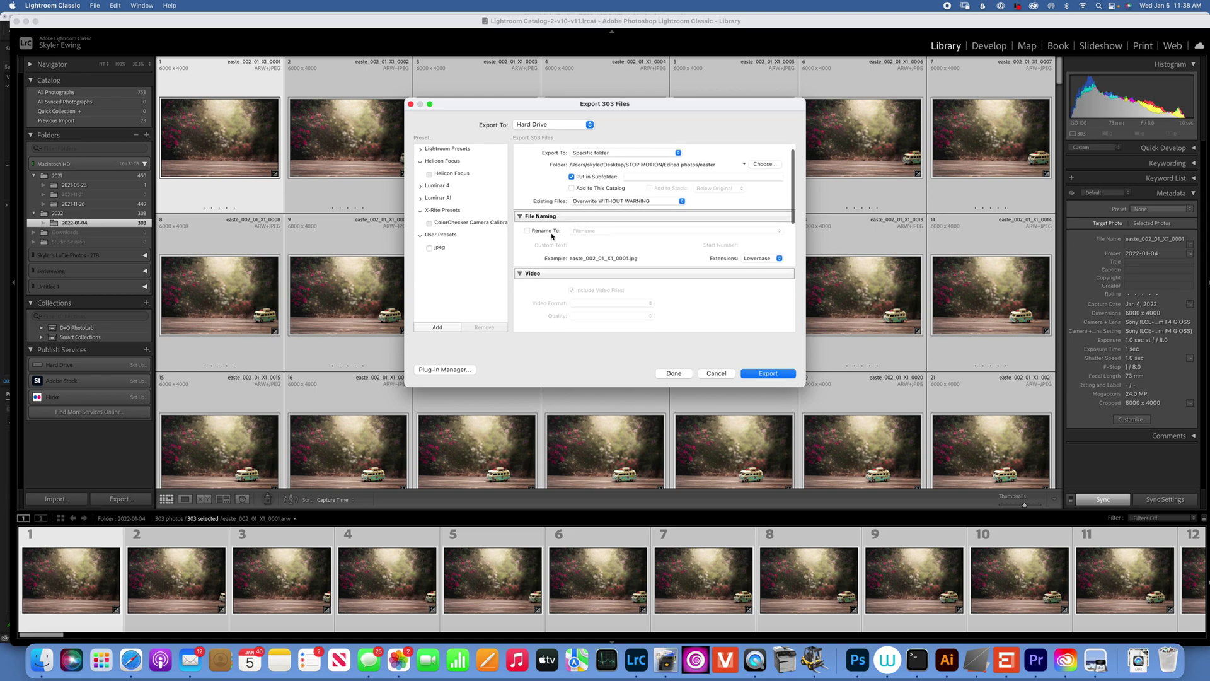
click(528, 232)
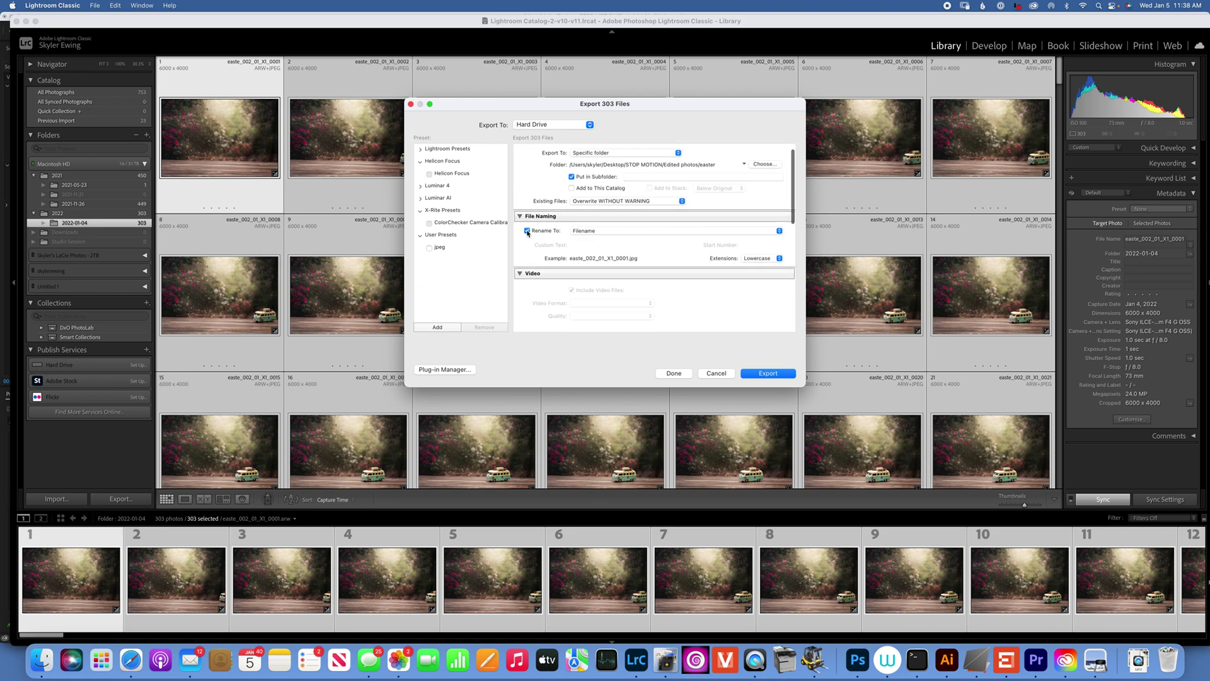
click(602, 232)
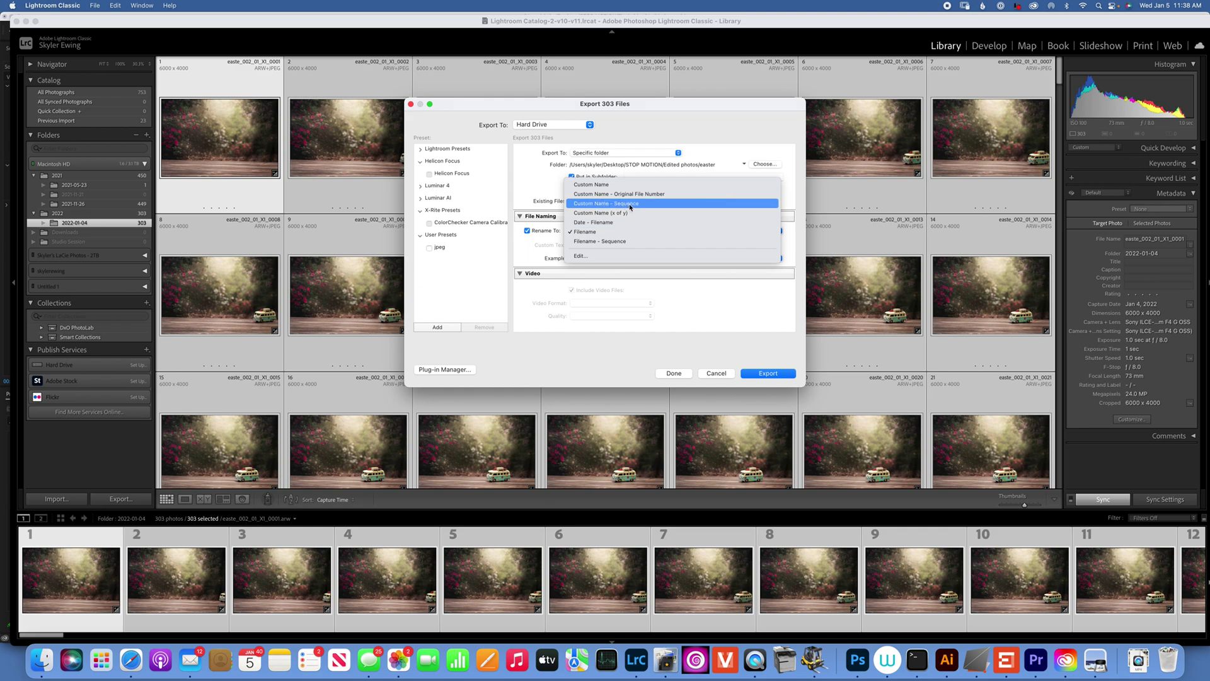
click(628, 204)
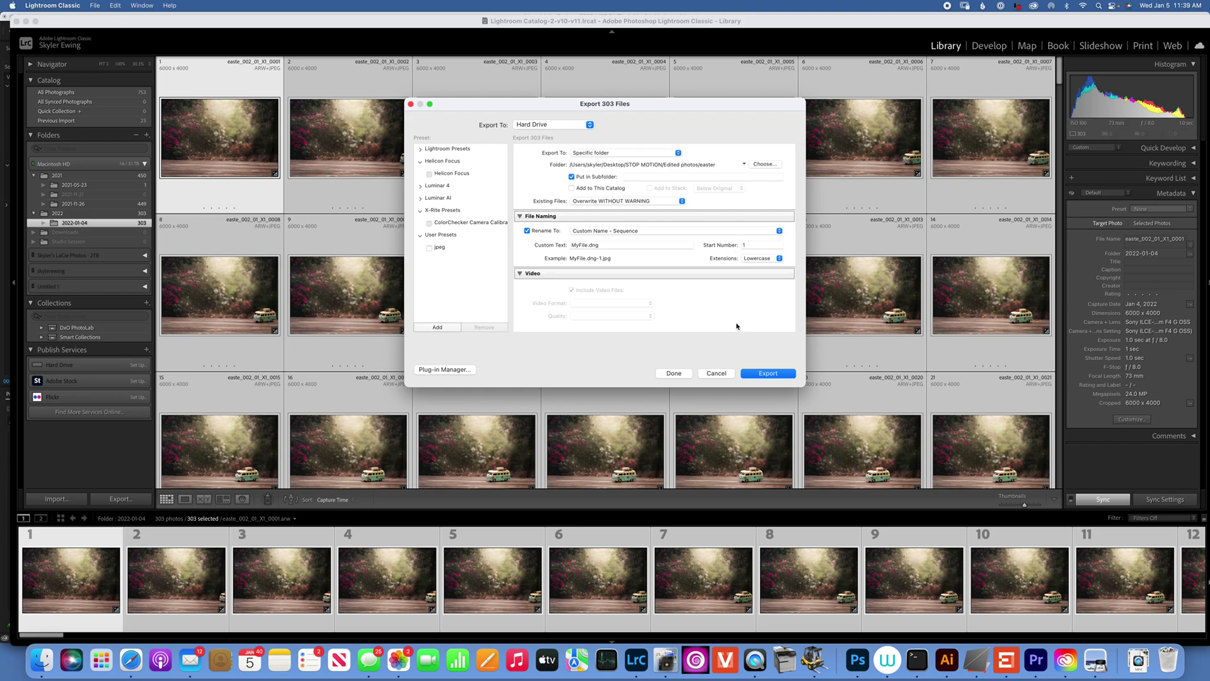
click(768, 373)
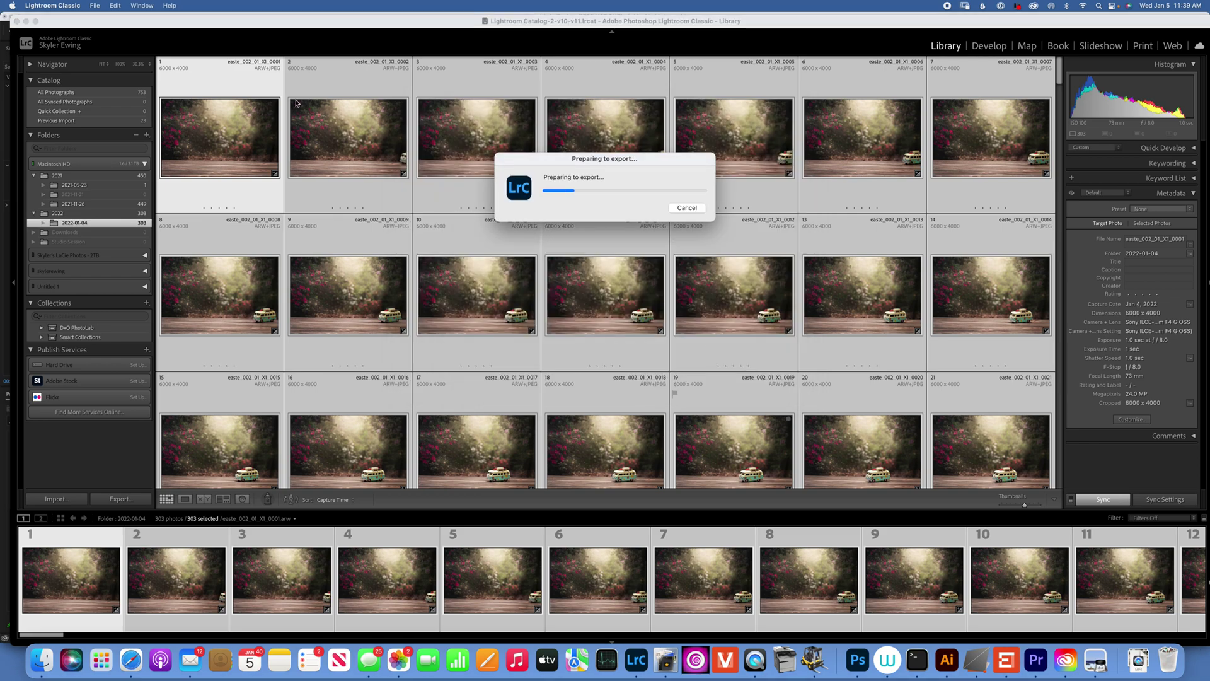